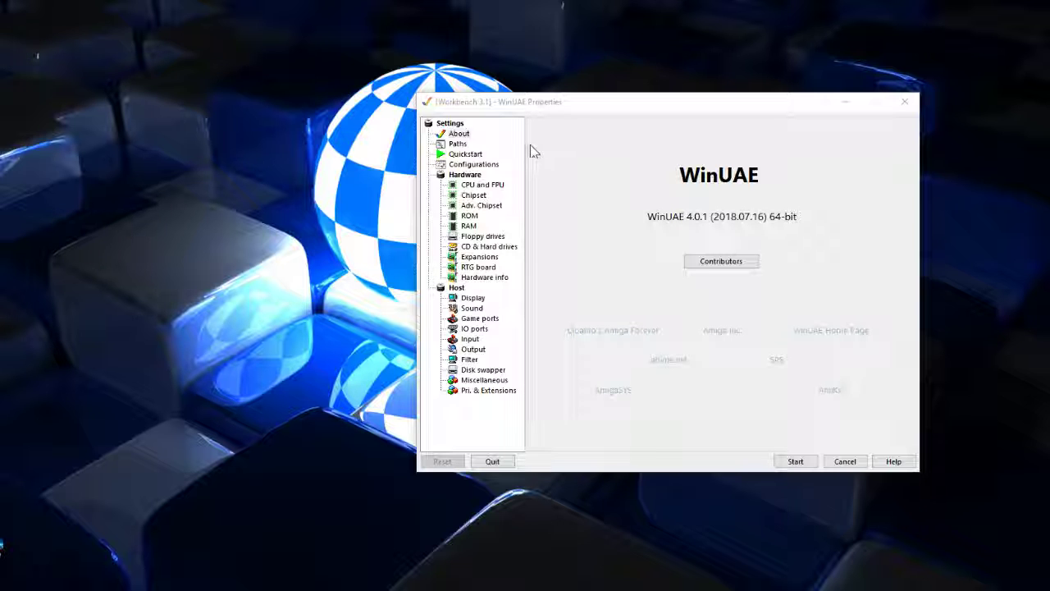
Step: In the host Output settings, select x264vfw - H.264/MPEG-4 AVC codec as the video compressor
click(475, 298)
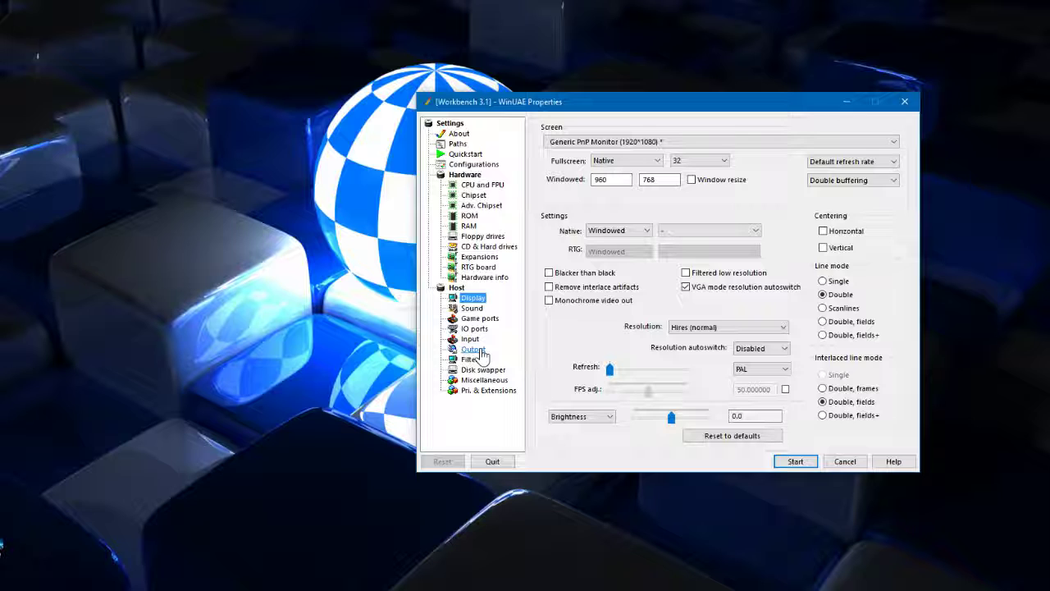
click(476, 349)
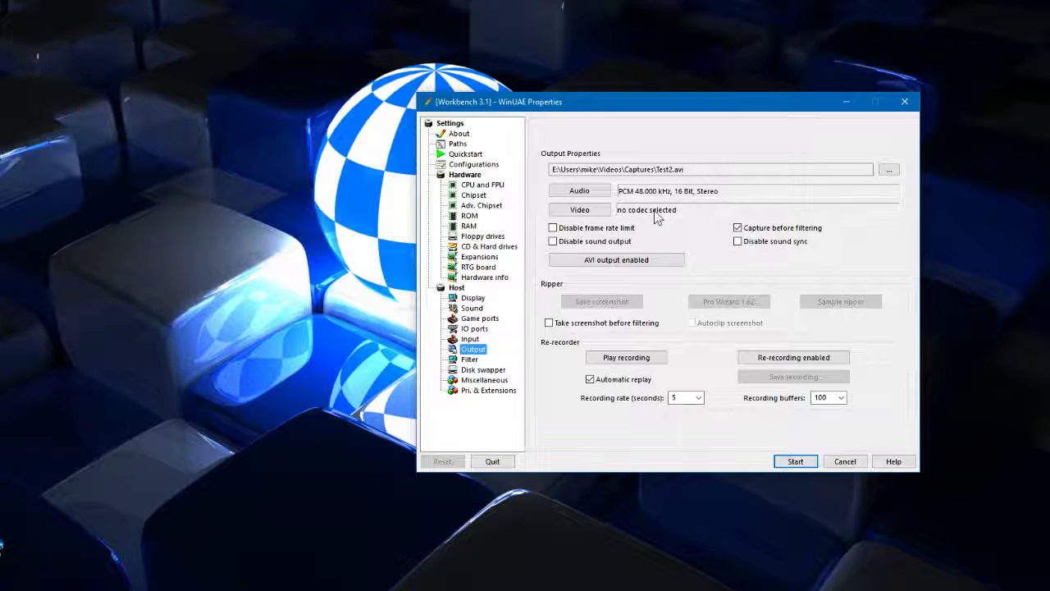
click(584, 212)
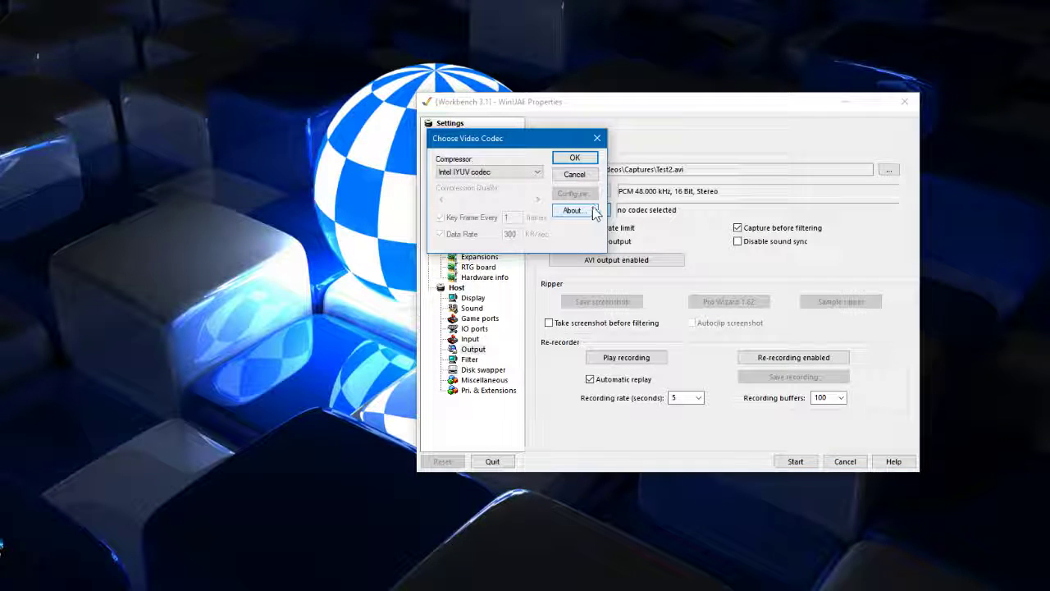
click(533, 174)
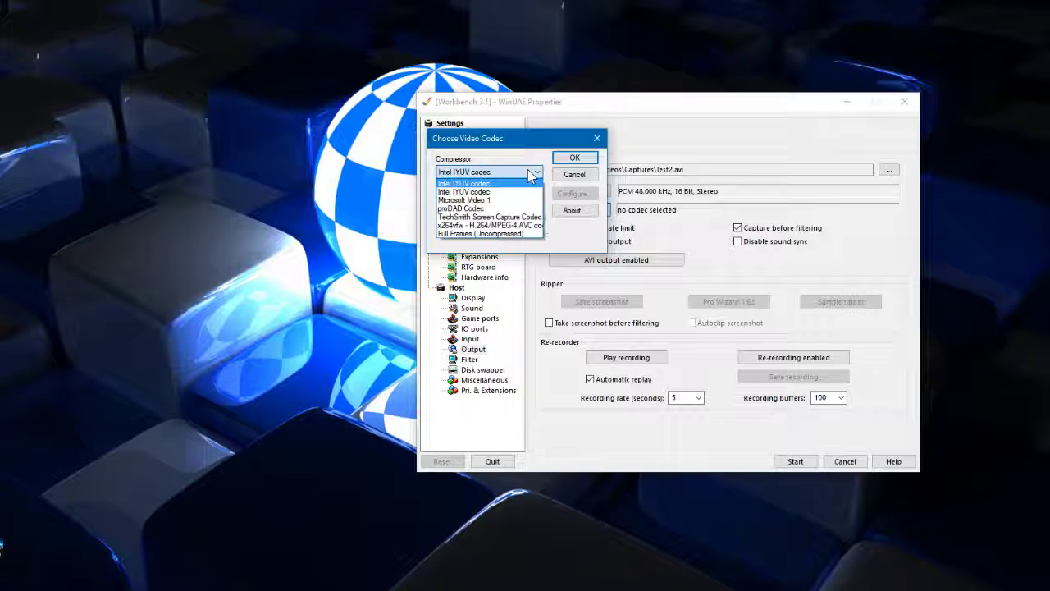
click(485, 227)
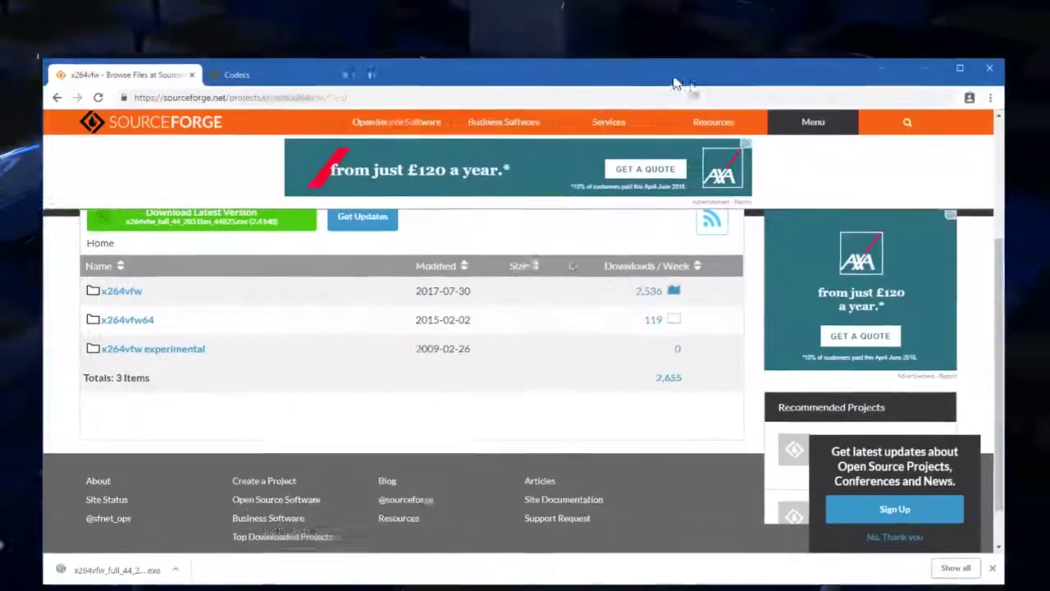
Step: Switch to the browser and open the Files page of SourceForge's x264vfw project from the Google results for x264vfw
mouse_move(396, 124)
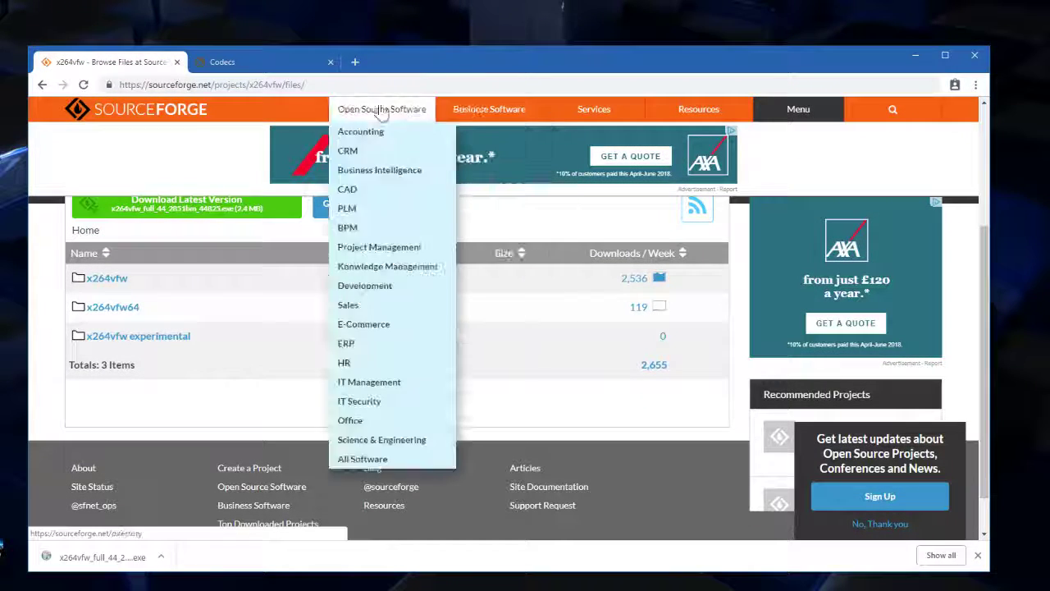
click(44, 87)
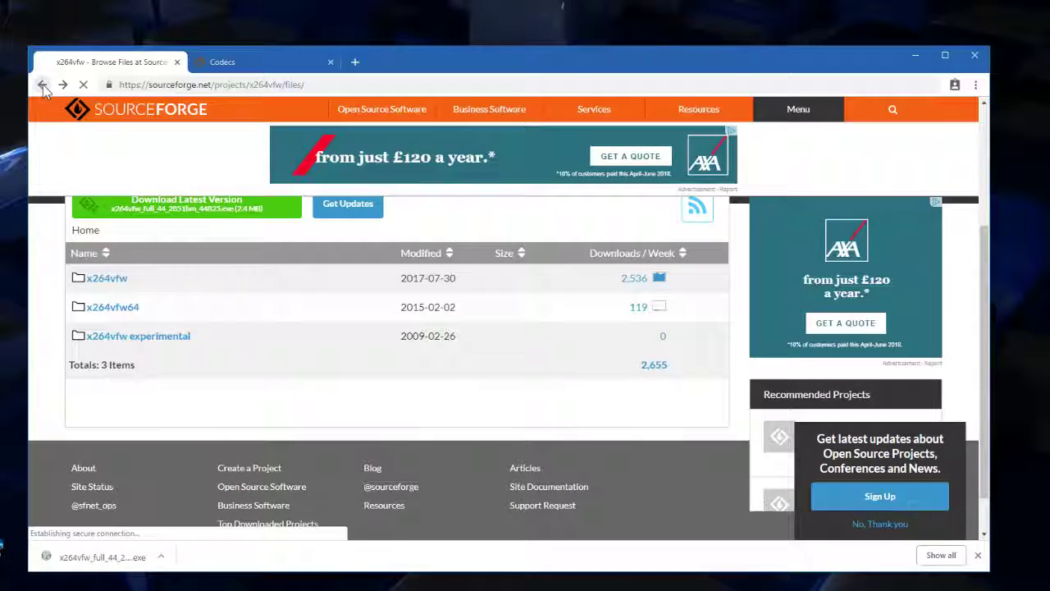
click(44, 87)
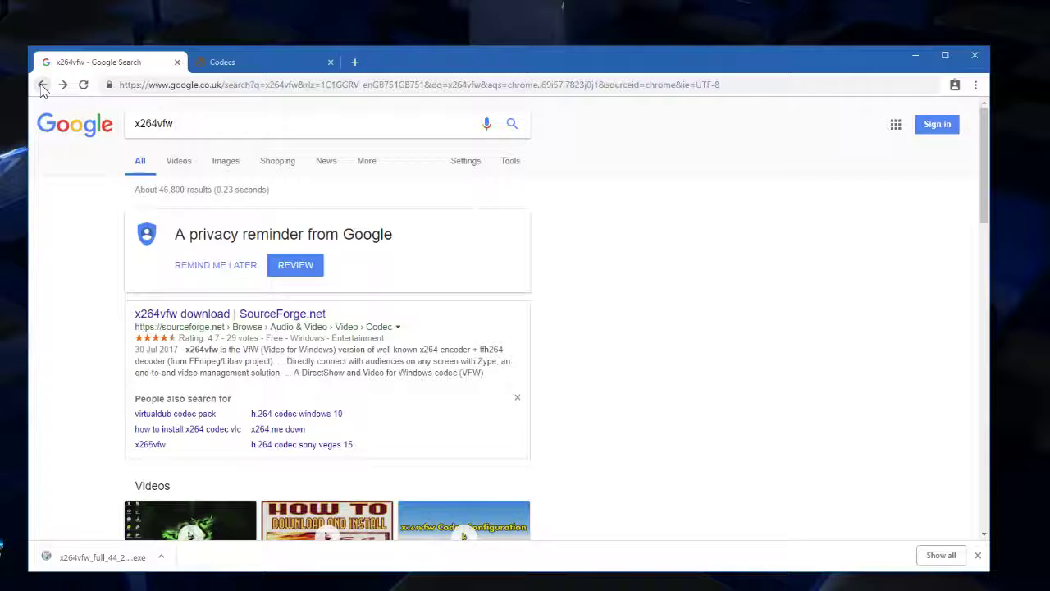
double_click(173, 124)
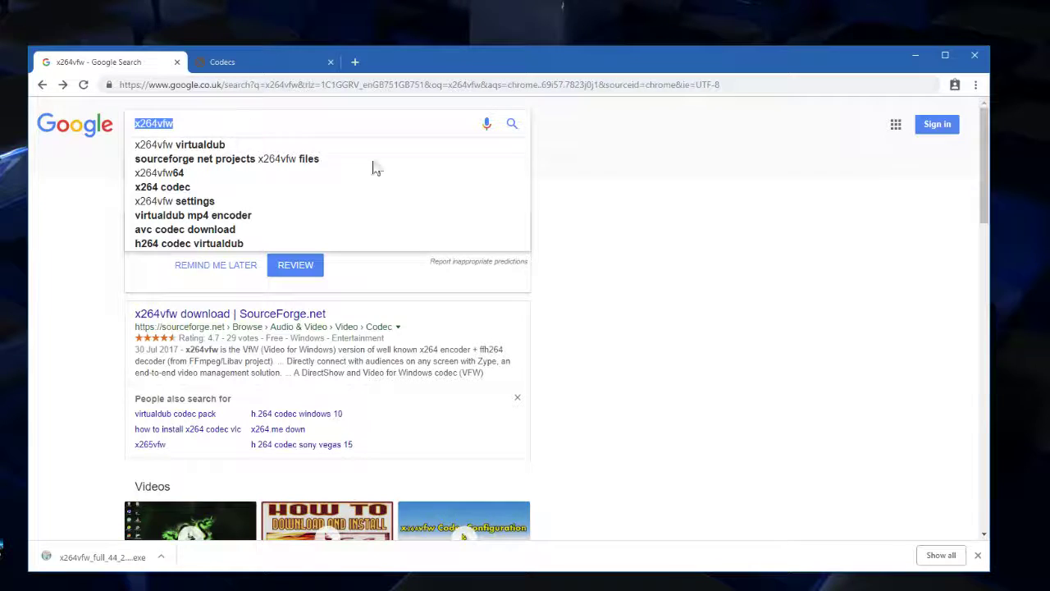
click(625, 287)
click(230, 318)
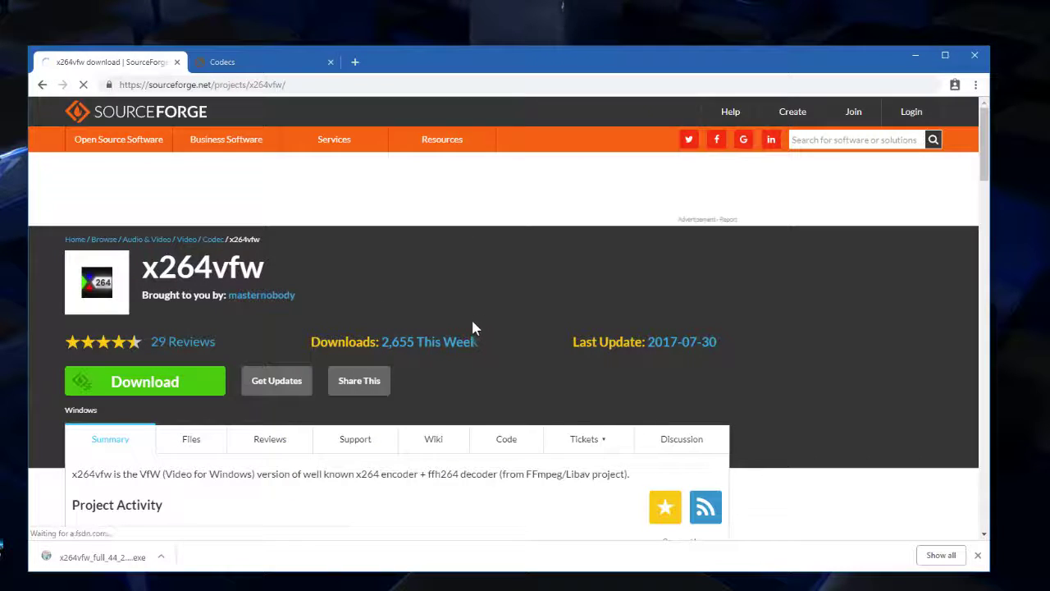
scroll(474, 322, down, 2)
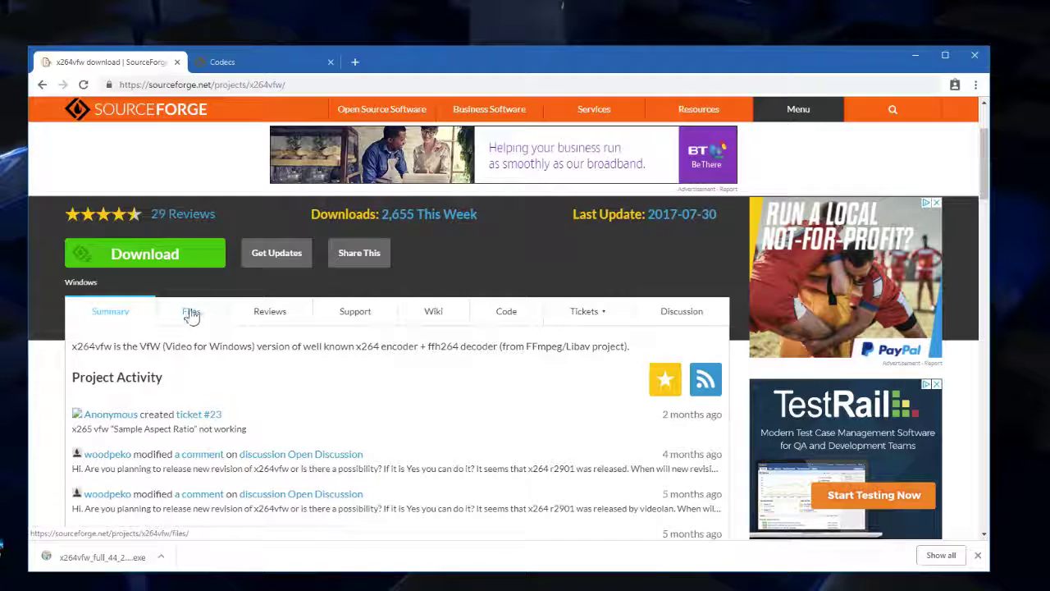
click(190, 312)
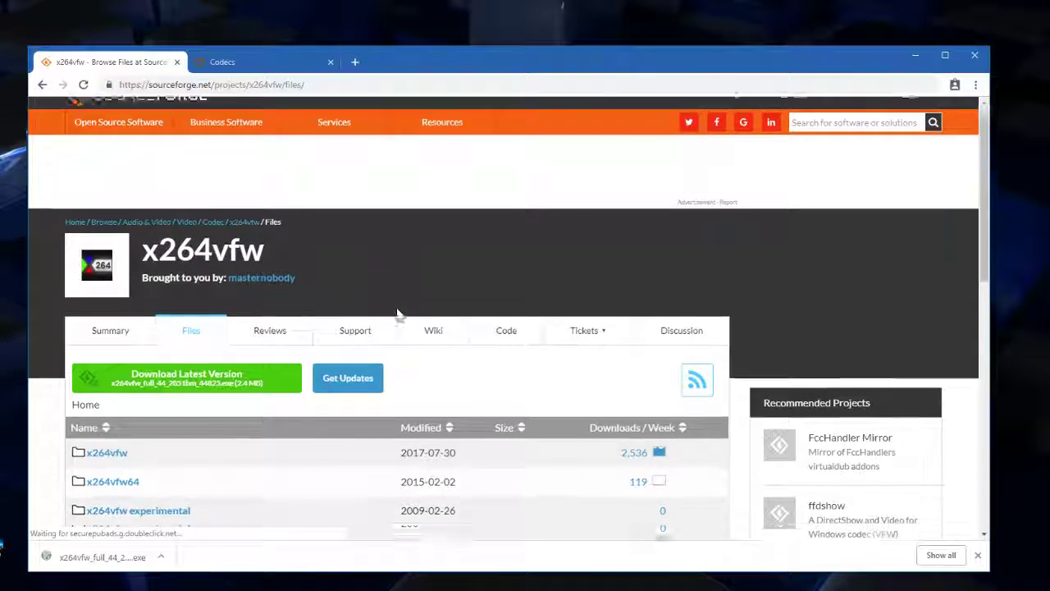
scroll(221, 353, down, 2)
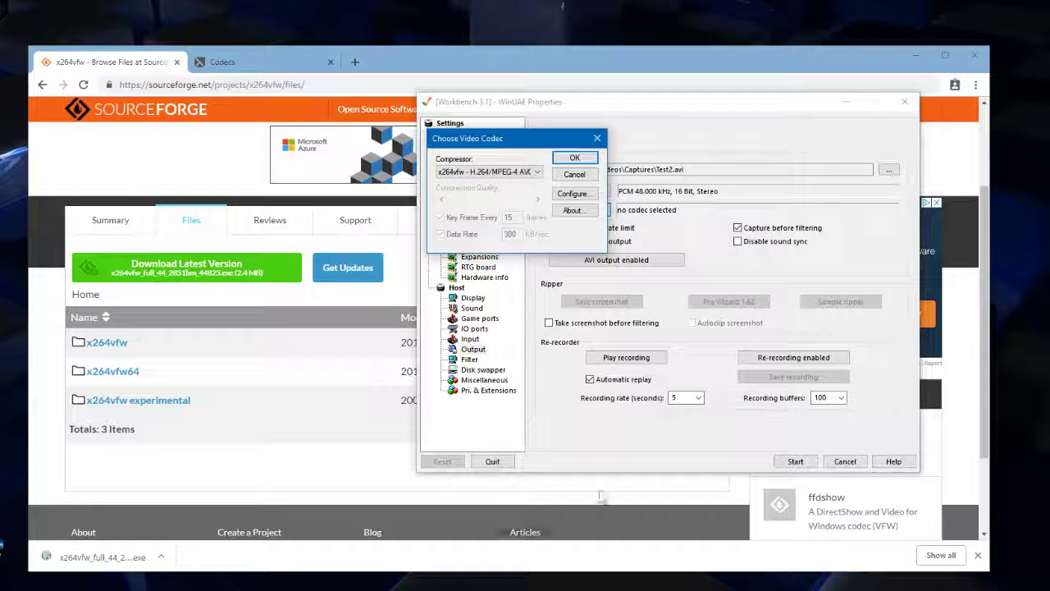
Step: Switch back to WinUAE, confirm the selected video codec, and check the emulator version on the About page before returning to Output
click(574, 158)
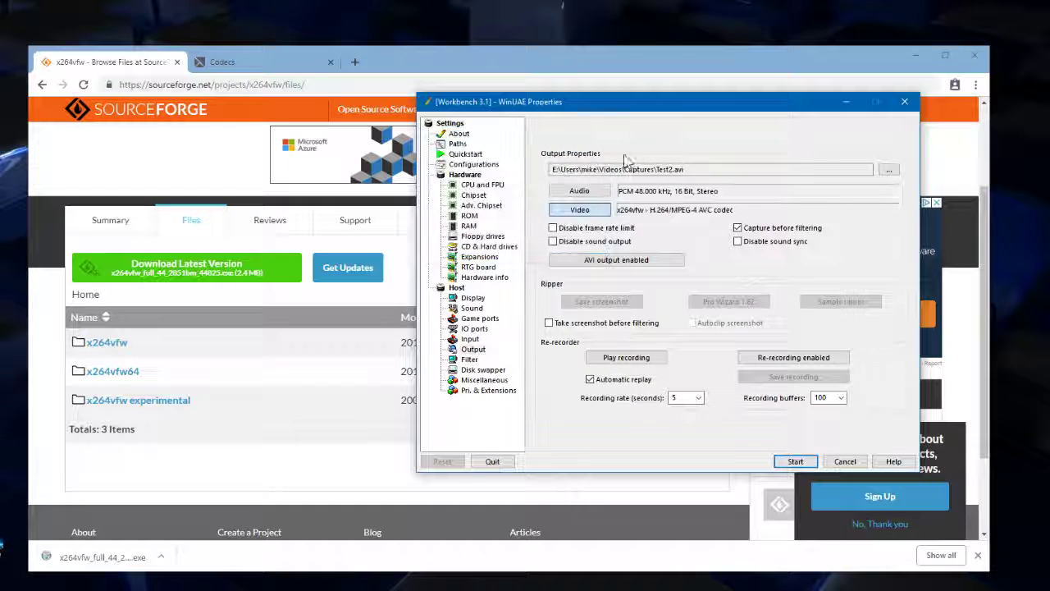
click(458, 135)
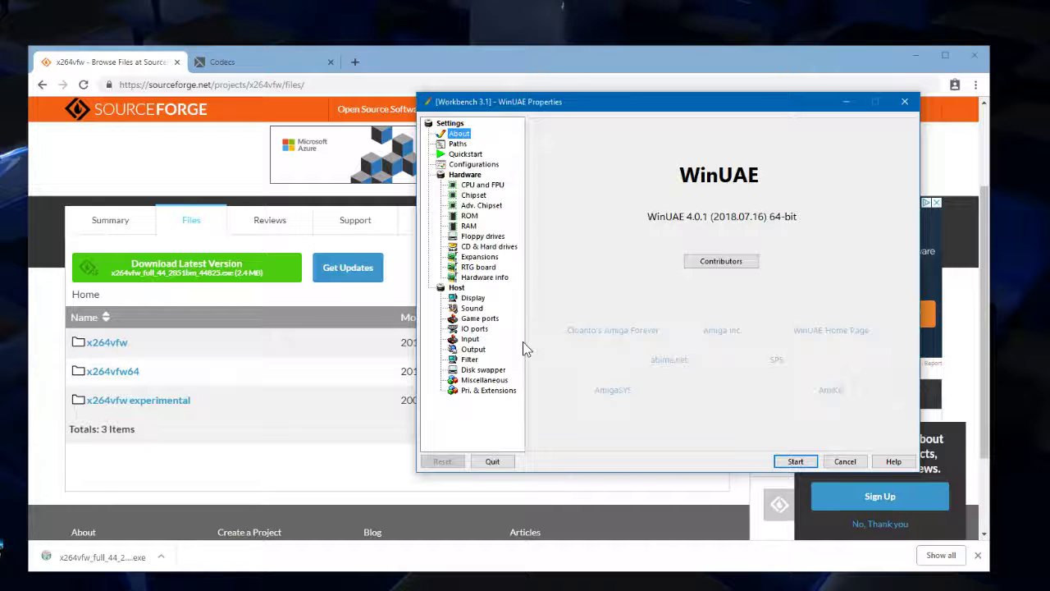
click(472, 348)
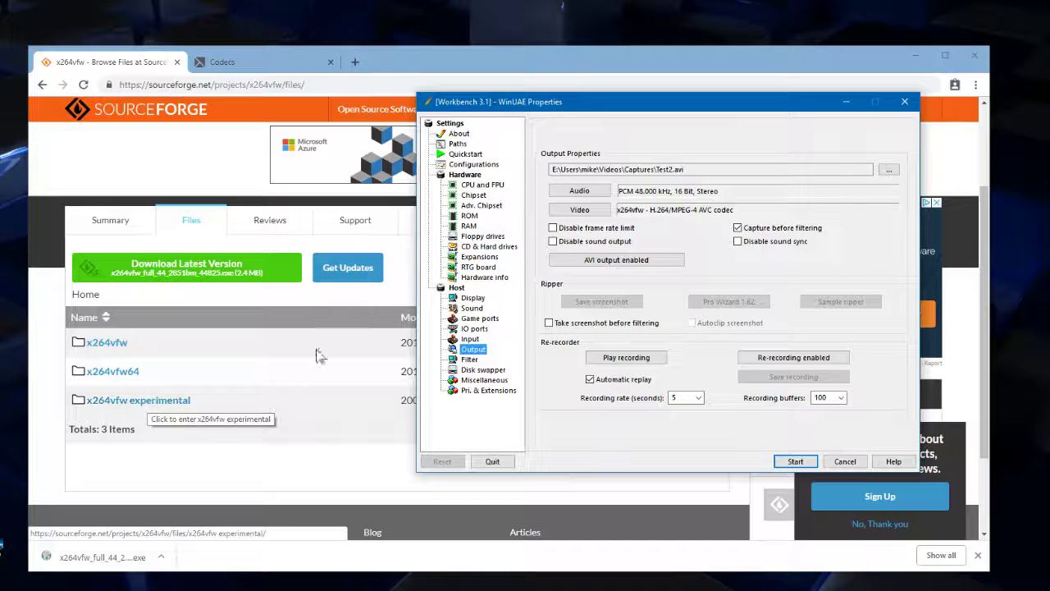
Step: Reopen the video codec selection, choose x264vfw - H.264/MPEG-4 AVC codec again and open its configuration
click(579, 210)
click(576, 210)
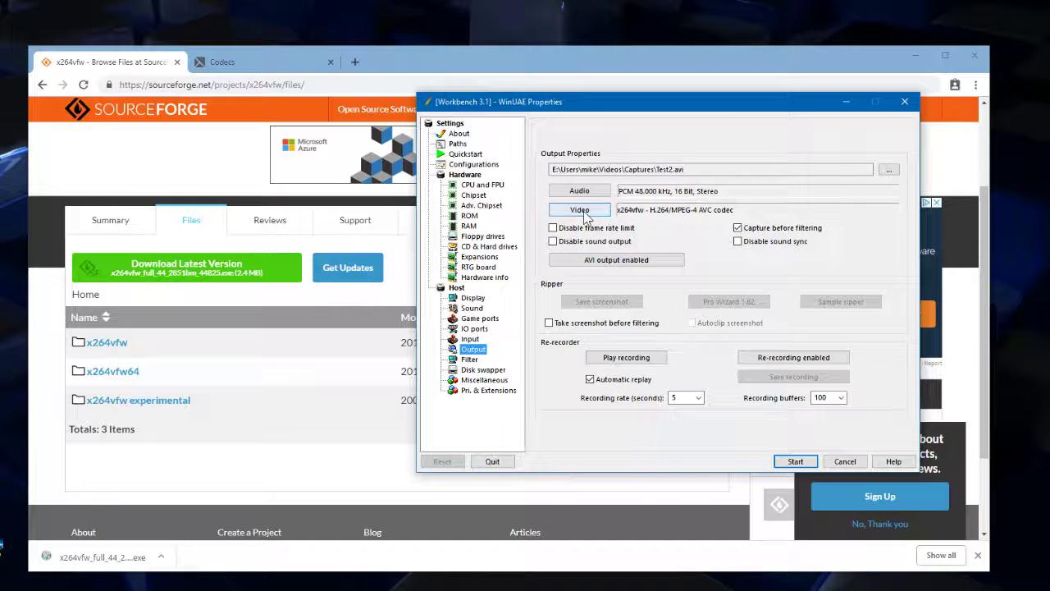
click(507, 173)
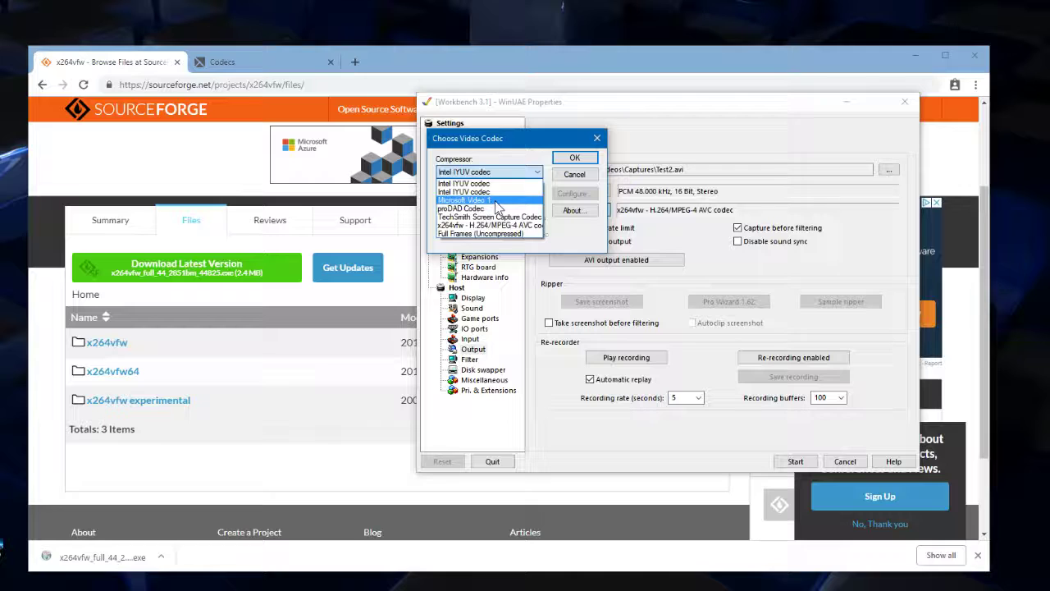
click(483, 226)
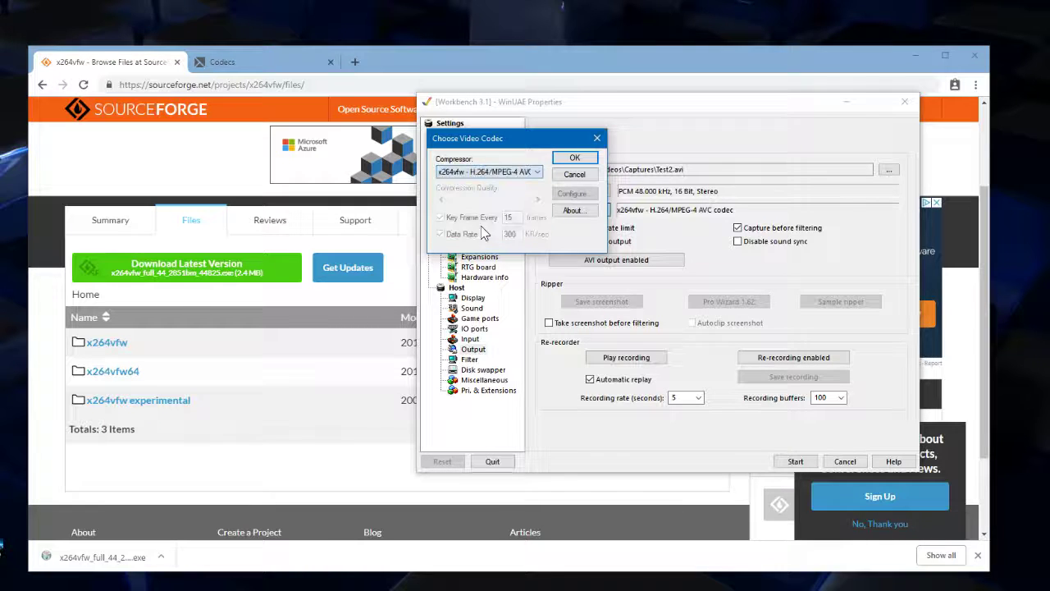
click(574, 195)
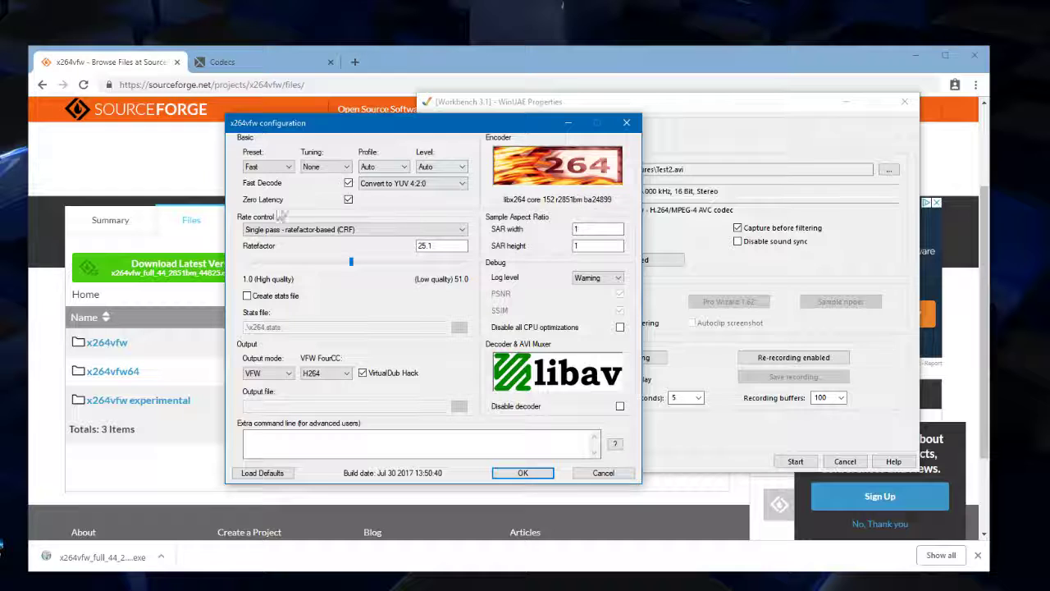
Step: Review the encoder presets and the VirtualDub Hack option, and accept the x264vfw configuration and the codec choice
click(279, 167)
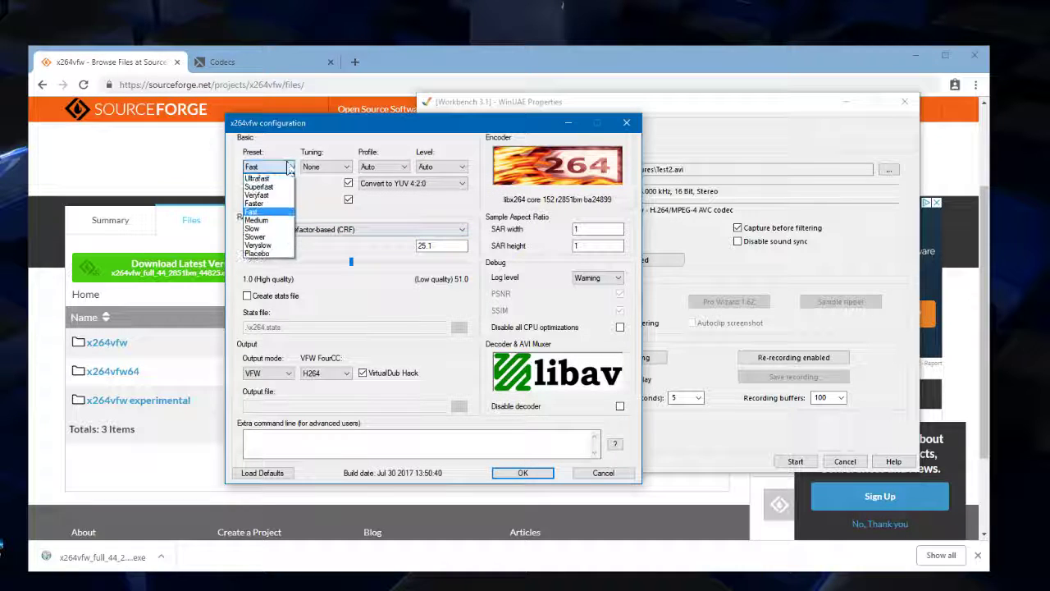
click(299, 156)
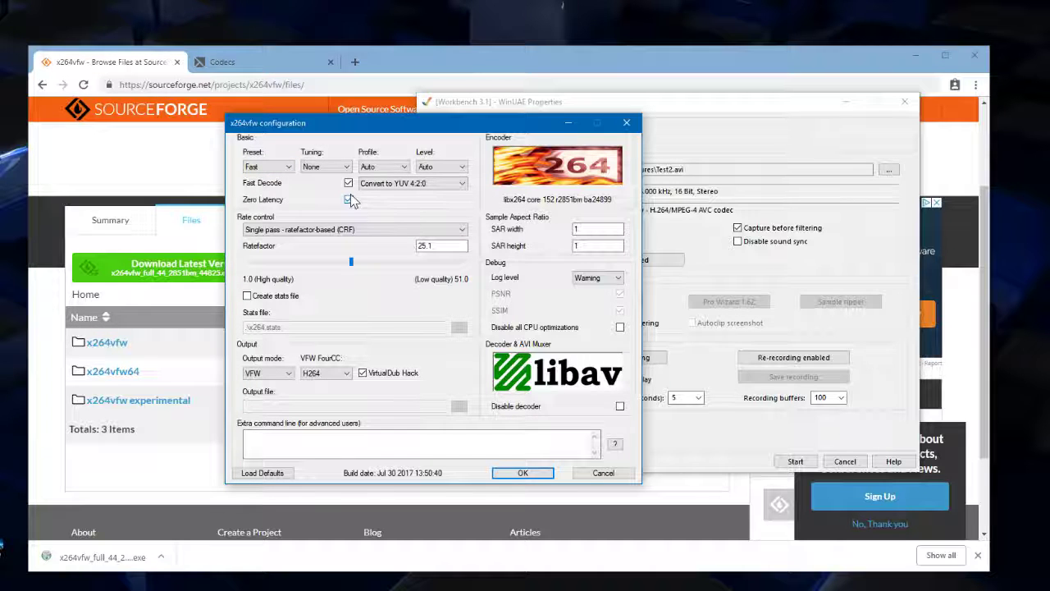
click(267, 166)
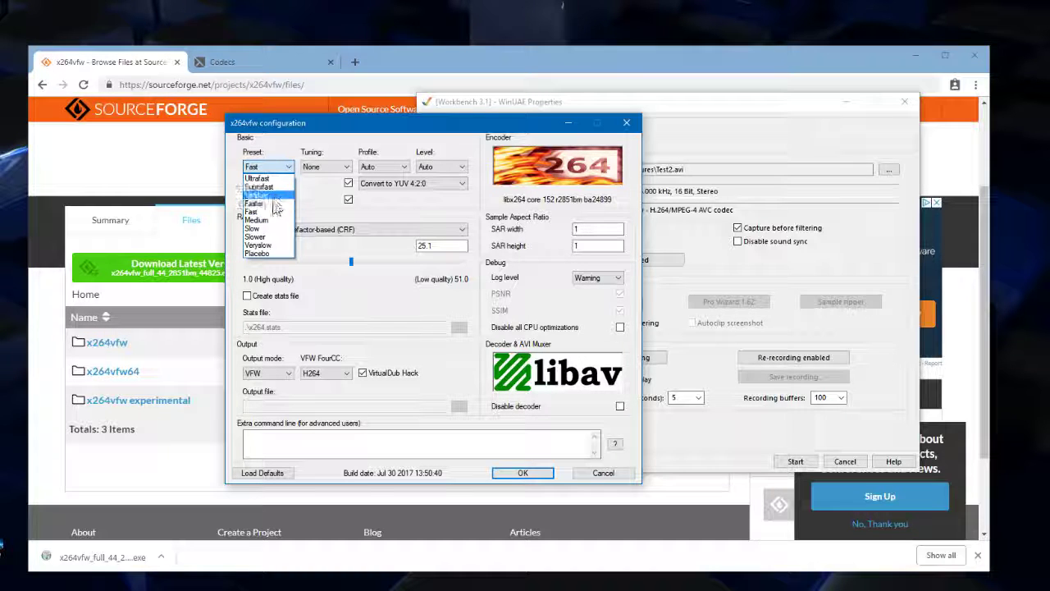
click(287, 166)
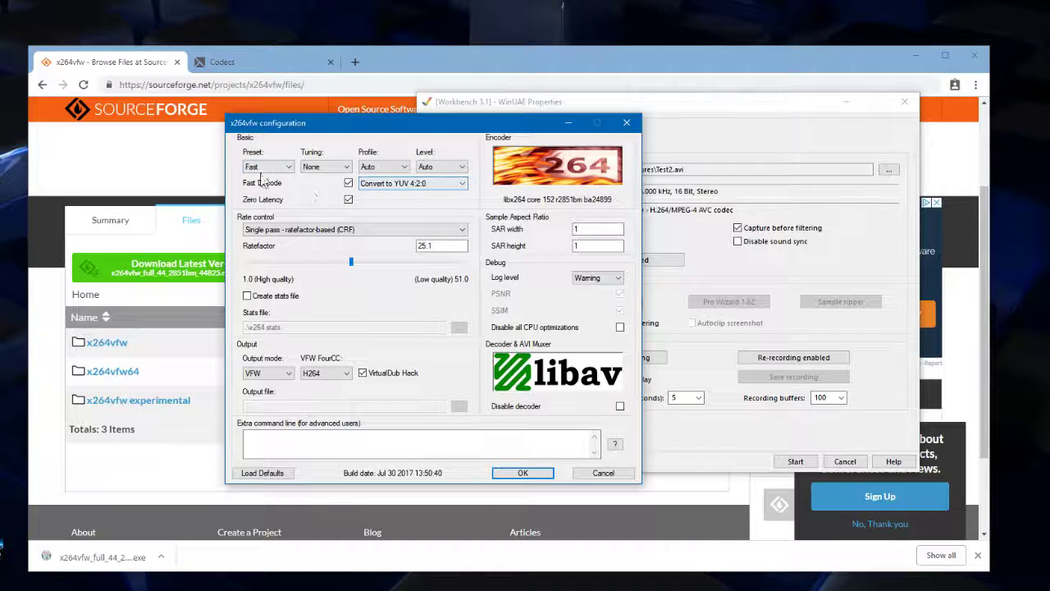
click(279, 167)
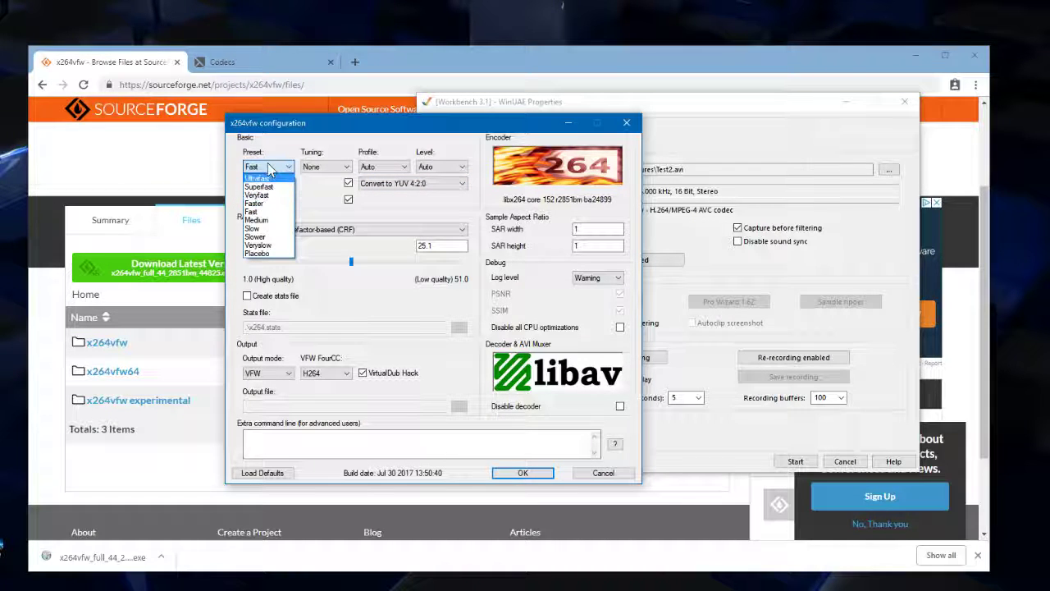
click(289, 166)
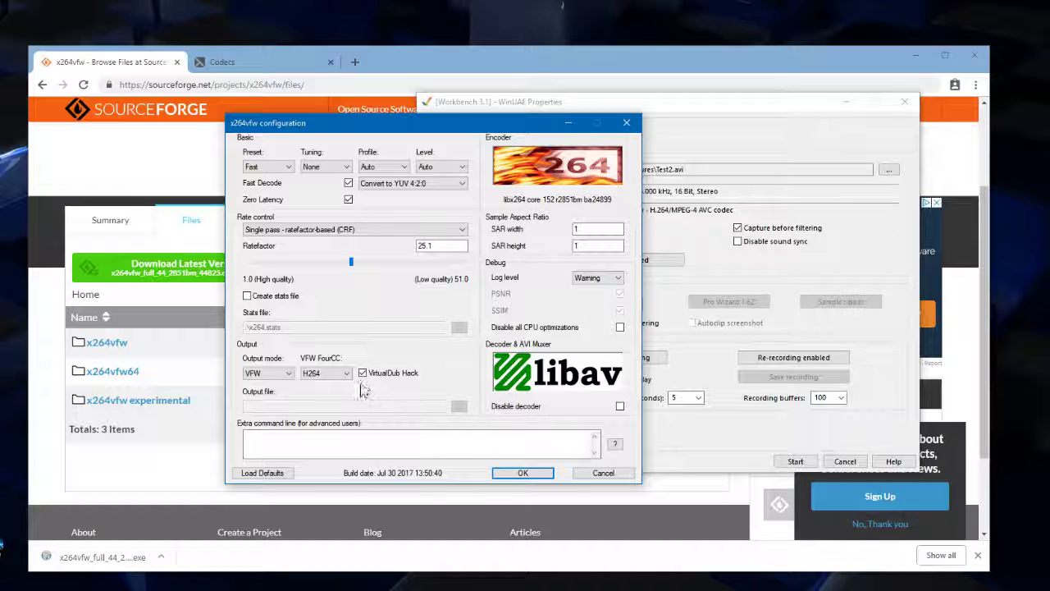
mouse_move(373, 384)
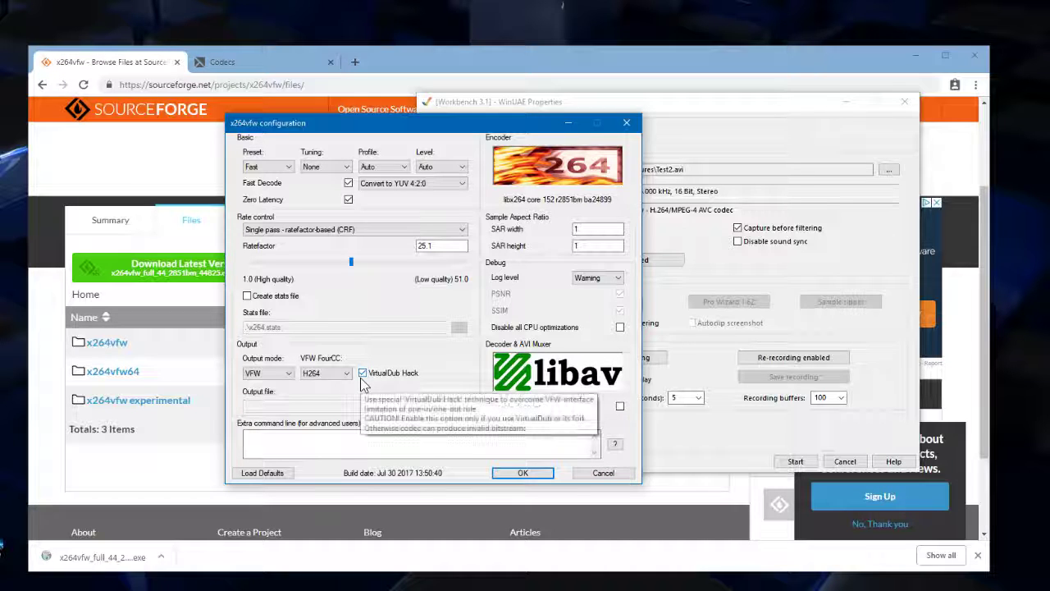
click(523, 473)
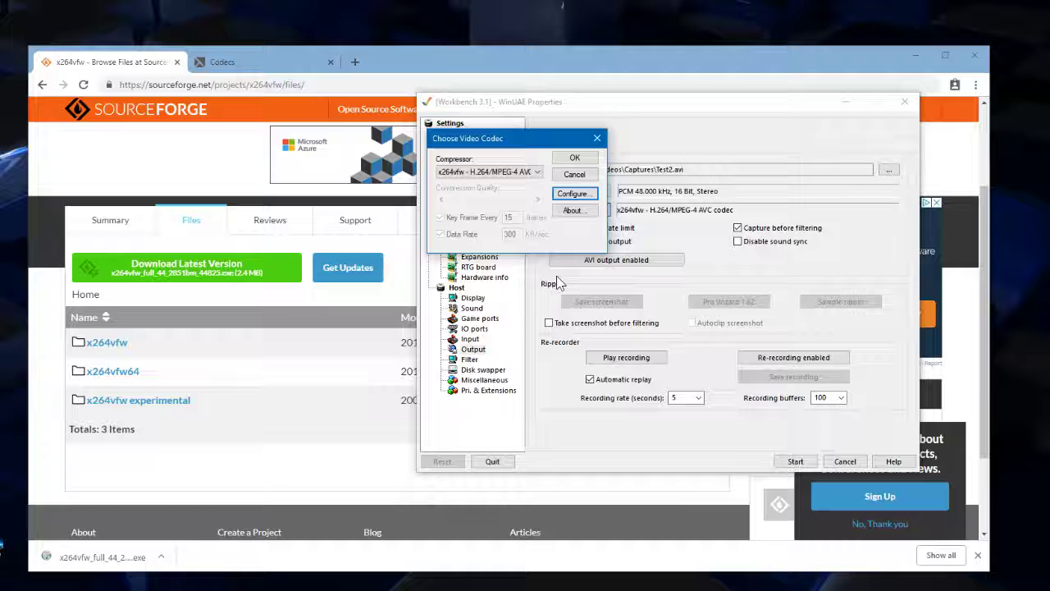
click(574, 158)
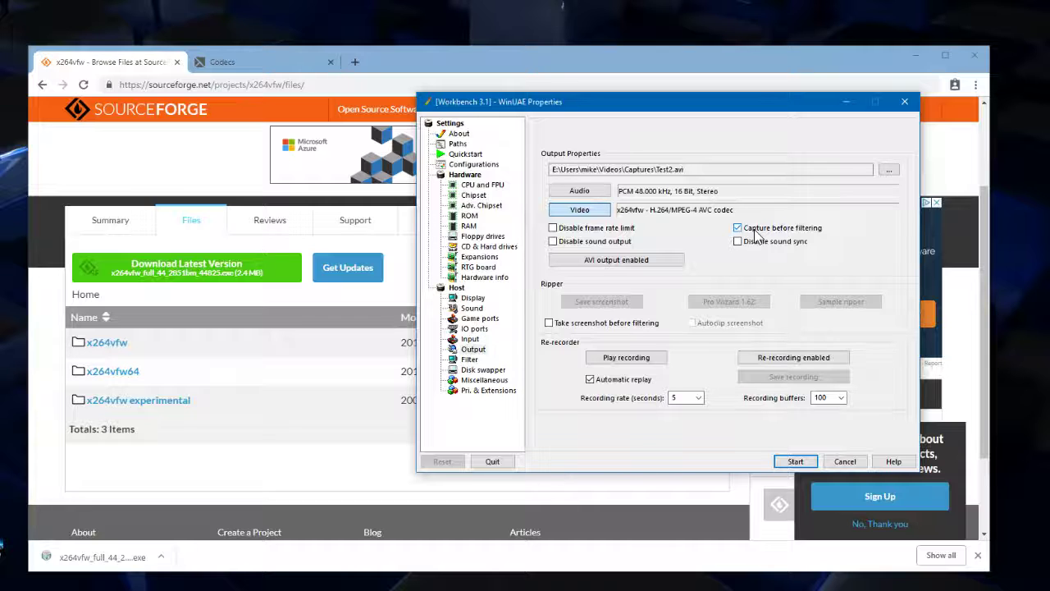
Step: Check the Filter and Sound settings that affect the capture, and return to the Output settings
click(469, 359)
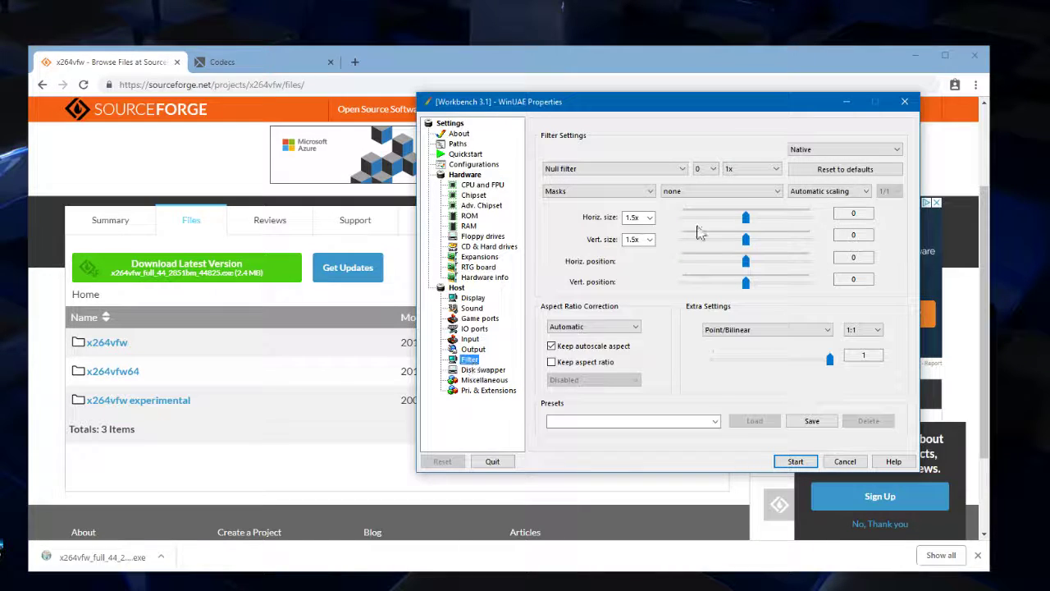
click(474, 349)
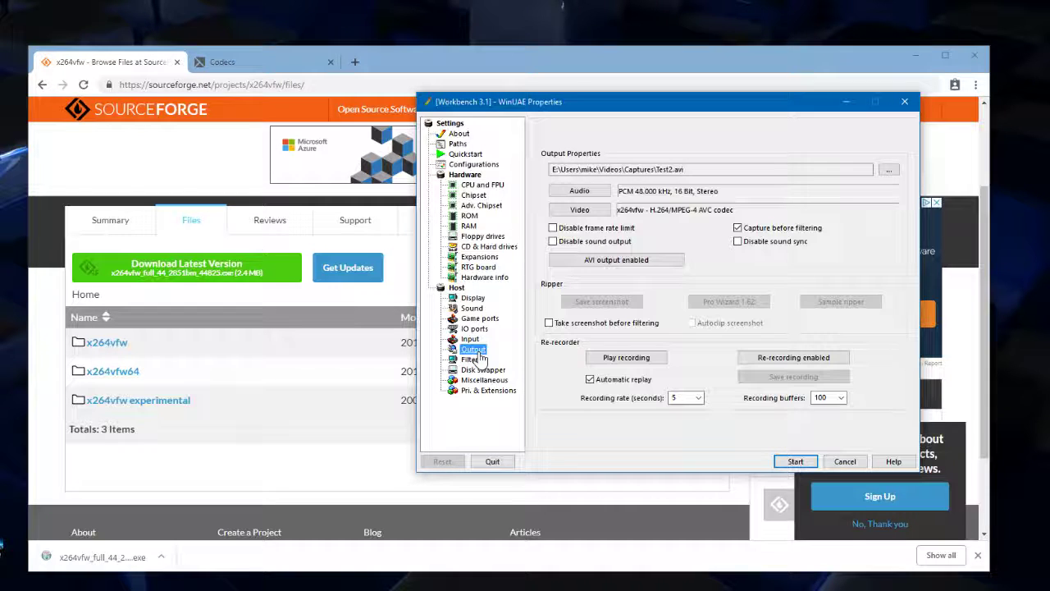
click(471, 310)
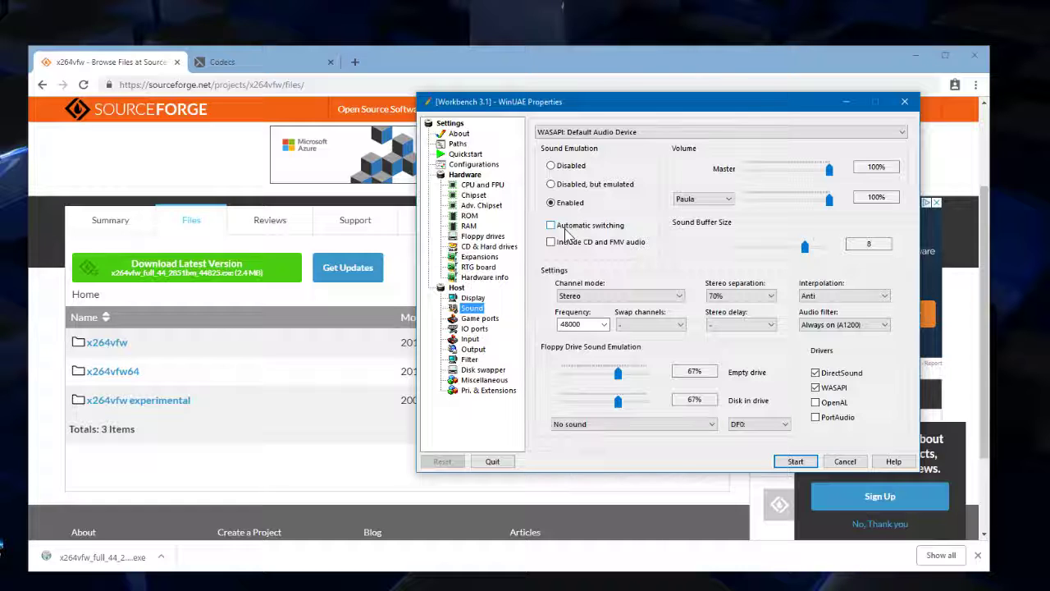
click(475, 351)
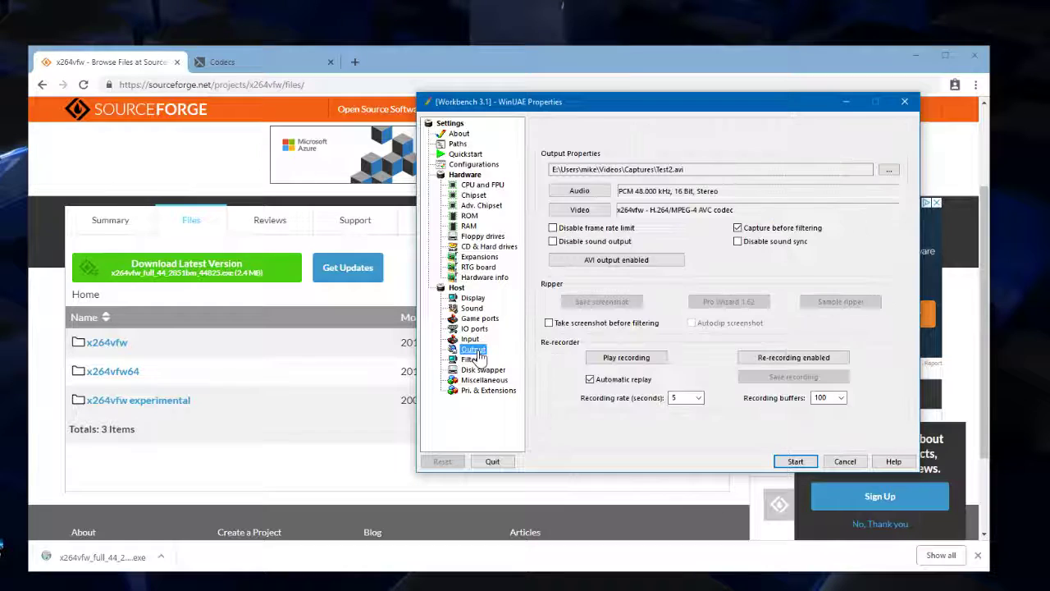
Step: Enable AVI output recording and start the Workbench 3.1 emulation
click(665, 260)
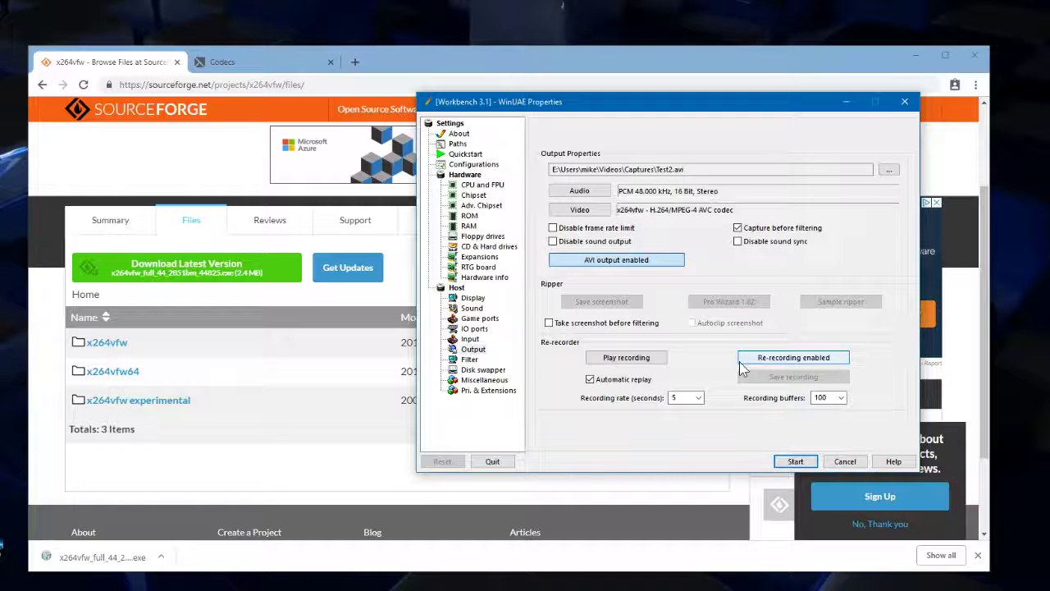
click(794, 462)
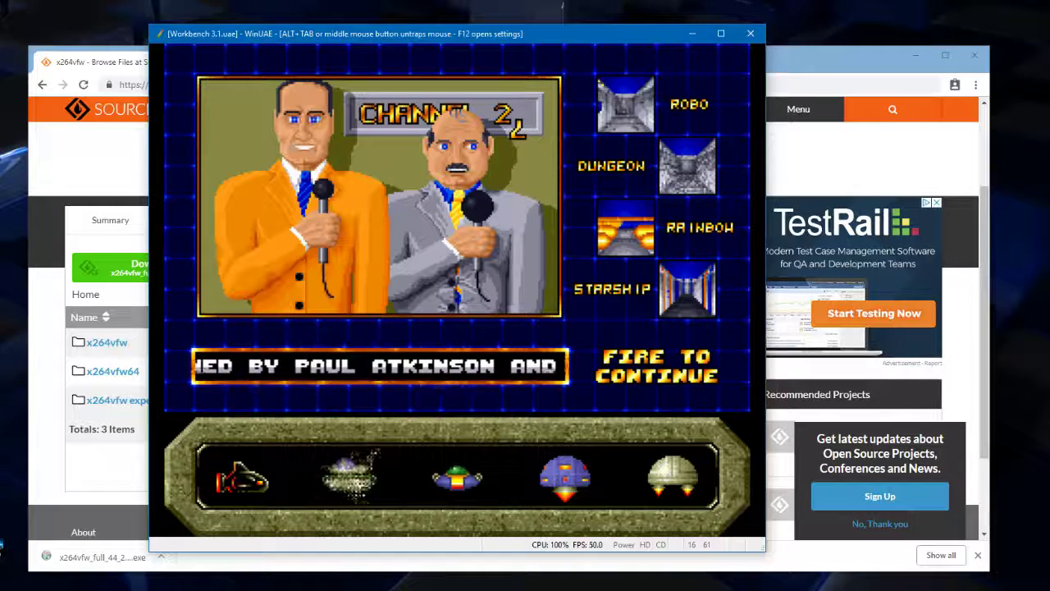
Step: Pause the emulation, check the Test2.avi capture in the Captures folder and stop the AVI output recording
key(F12)
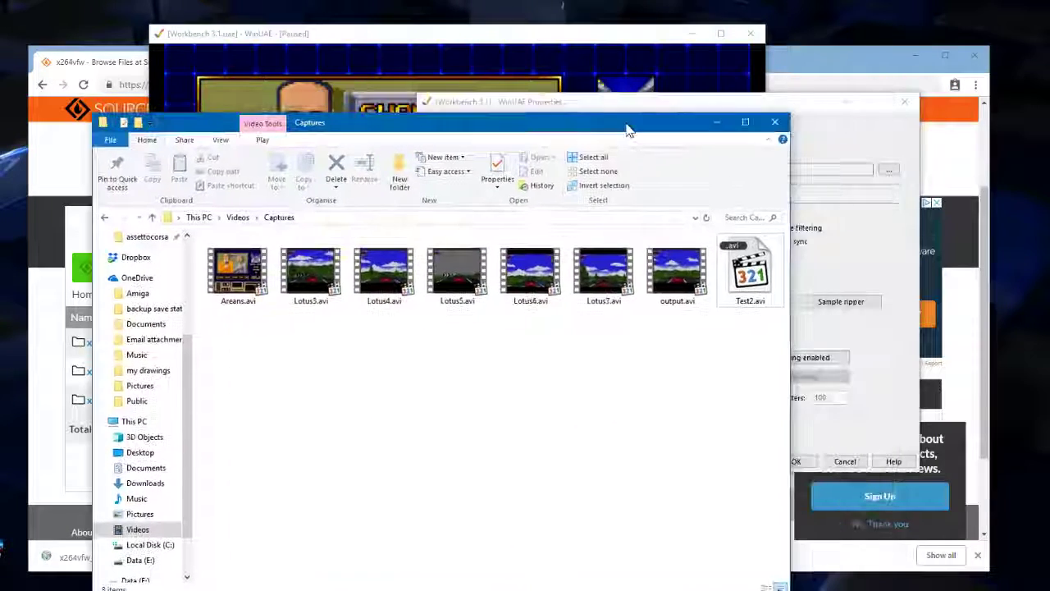
click(742, 304)
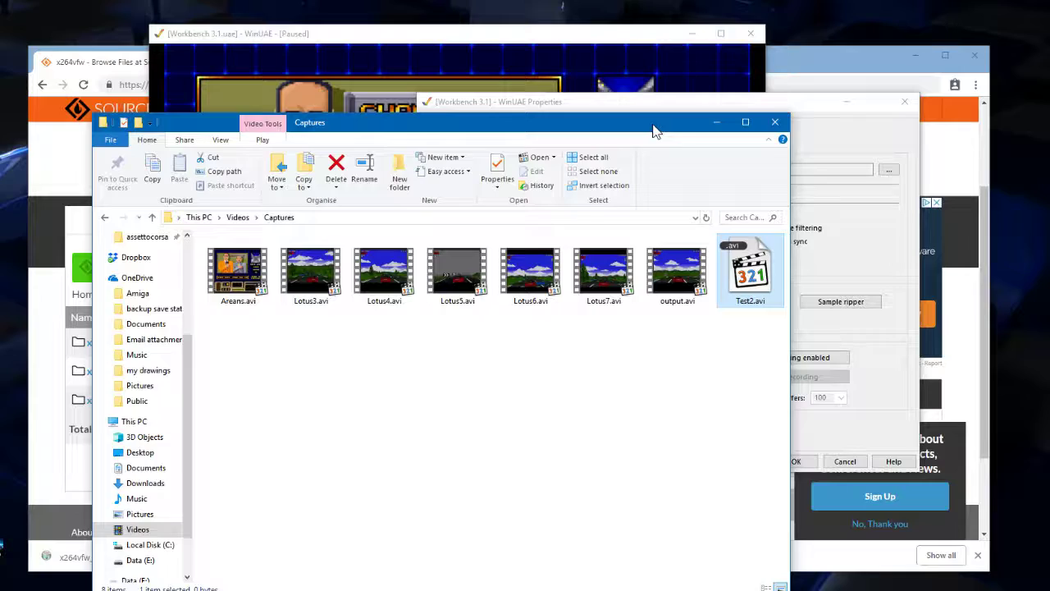
drag(653, 131, 765, 525)
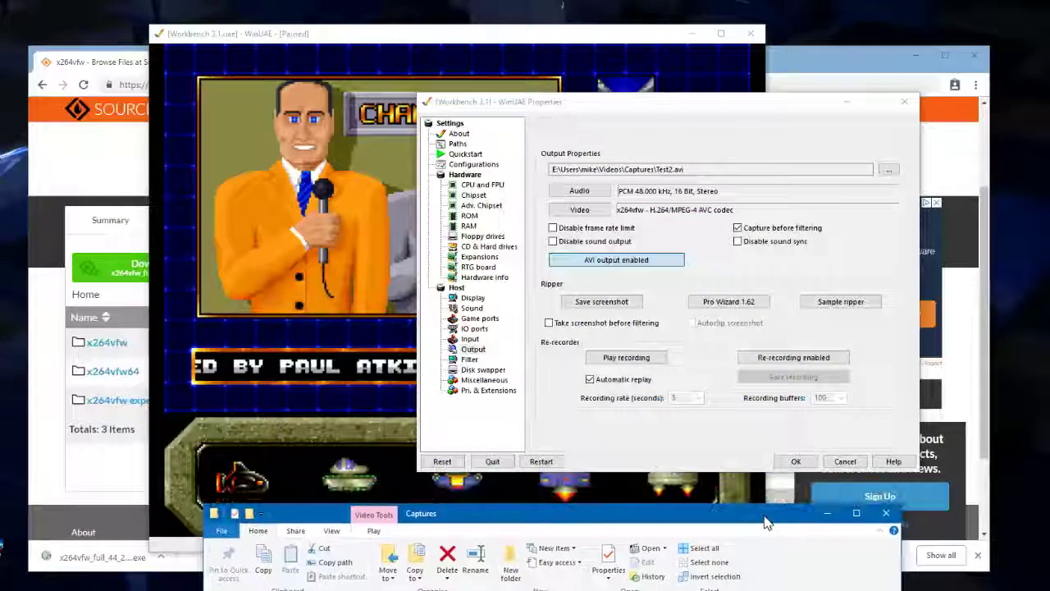
click(673, 266)
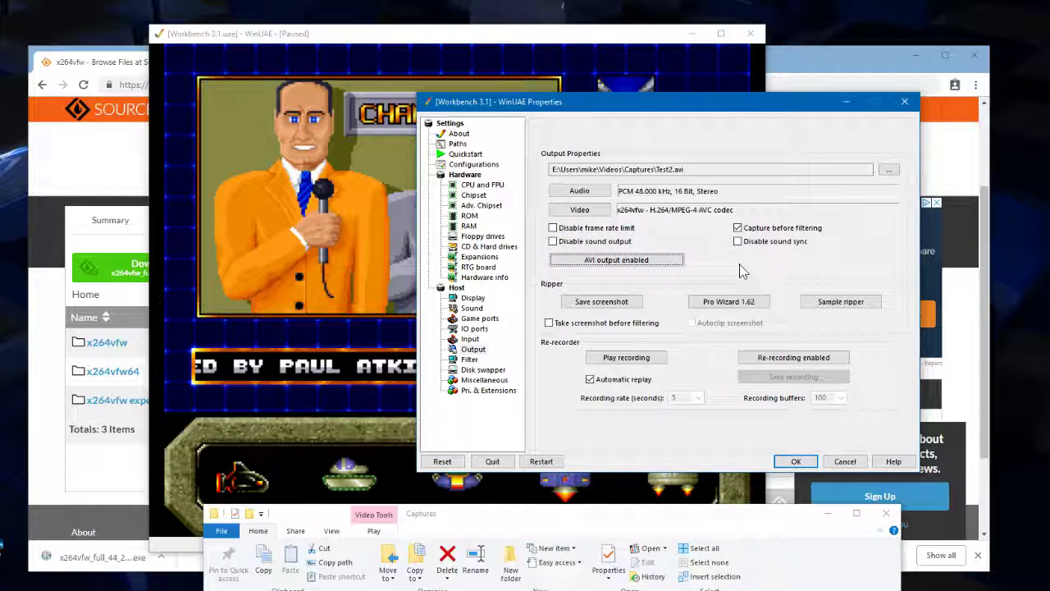
Step: Bring the Captures folder into view and rename the Test2.avi recording as uyguyguyg.avi
drag(740, 506, 723, 119)
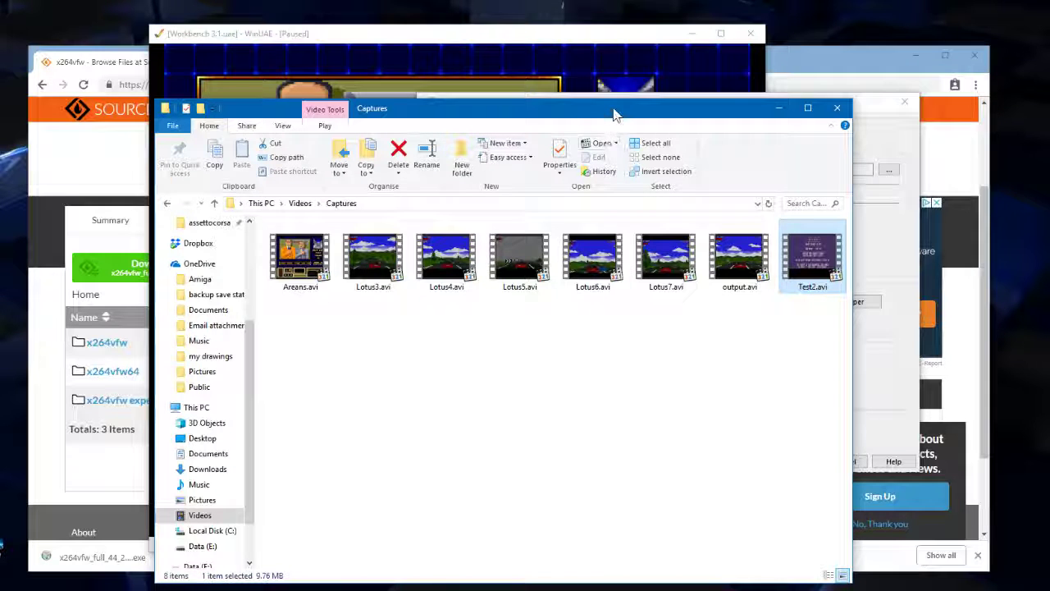
click(801, 305)
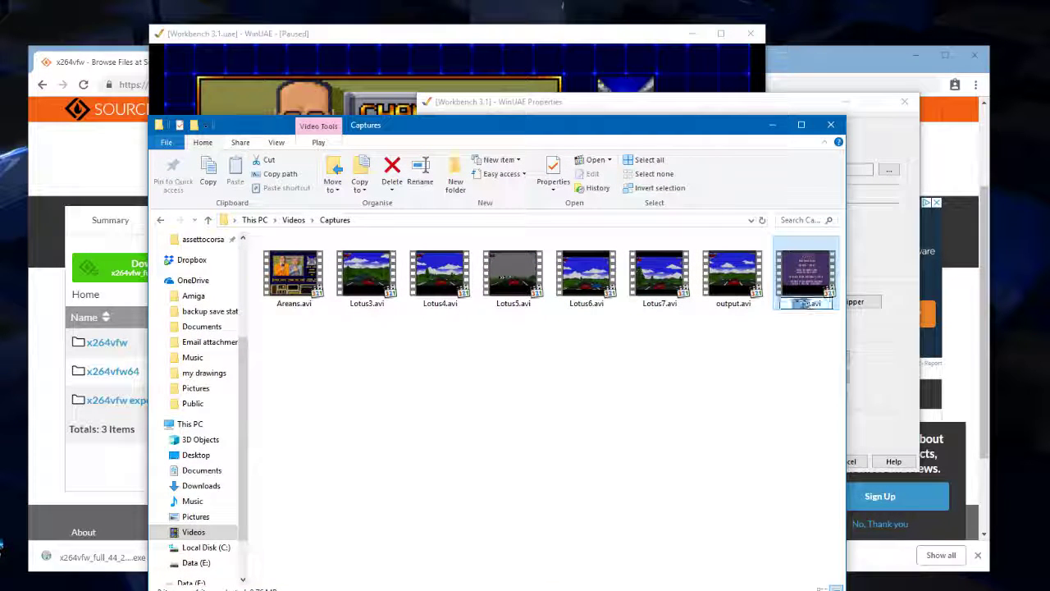
text(uyguyguyg)
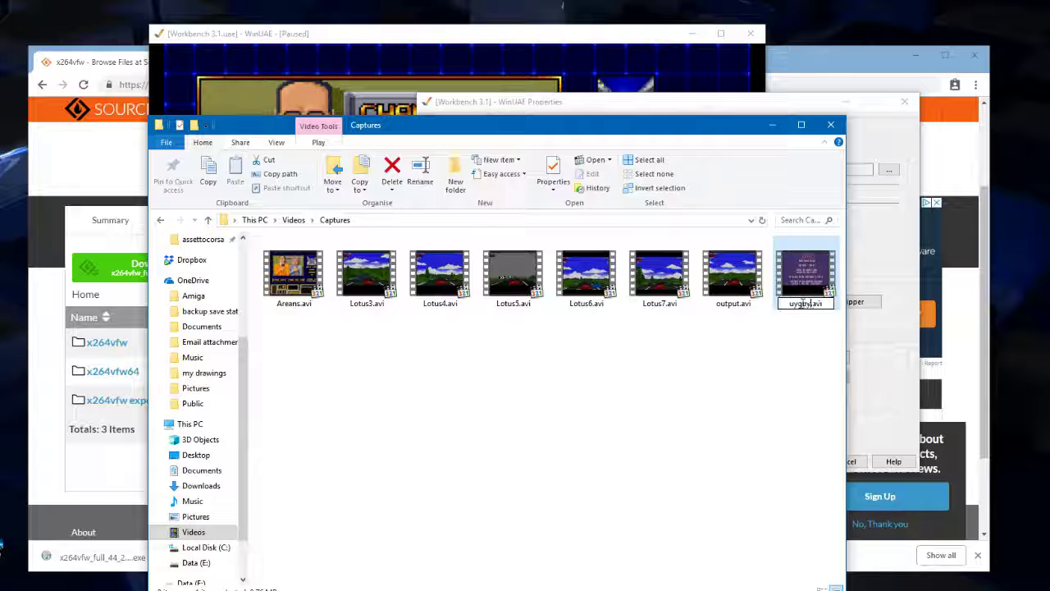
click(804, 310)
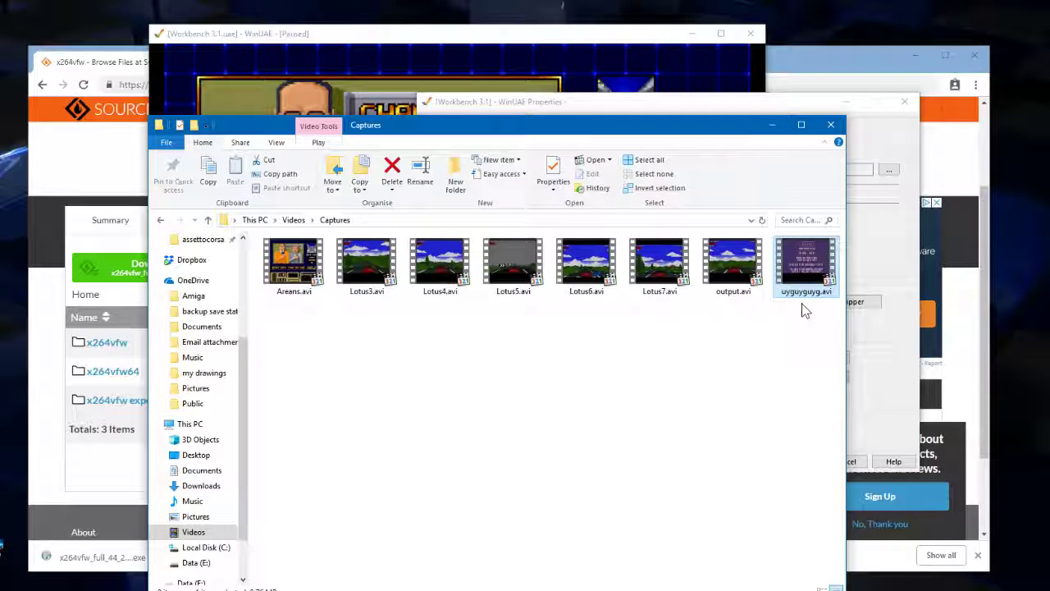
Step: Highlight the output file path in the Output settings and compare it with the recording in the Captures folder
click(699, 104)
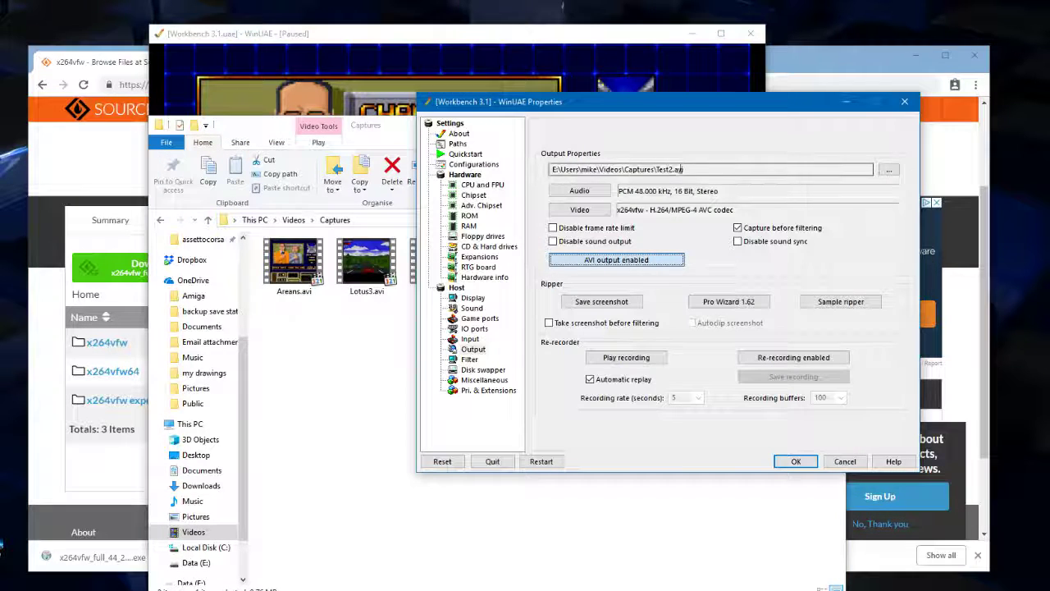
drag(869, 169, 545, 170)
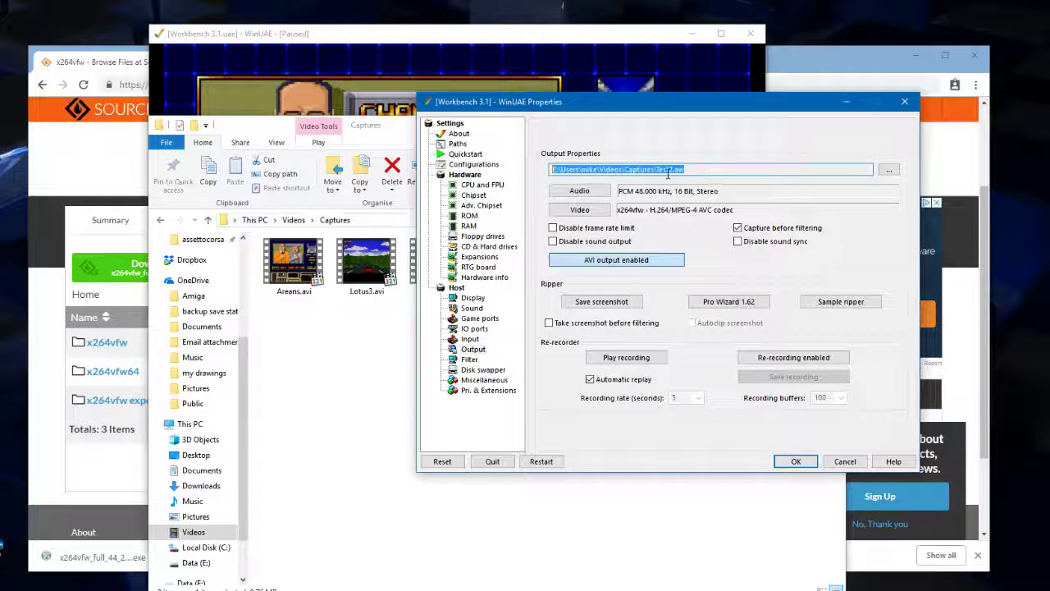
drag(669, 102, 763, 379)
click(819, 303)
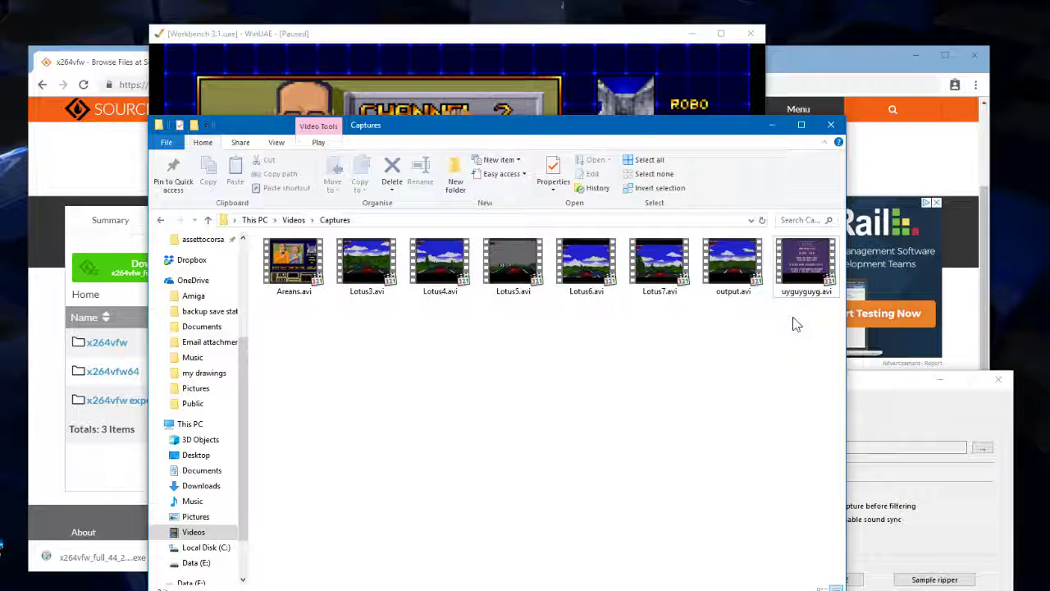
click(900, 381)
drag(869, 389, 771, 388)
Step: Play uyguyguyg.avi, skip through several points of the recording to check it, and close the player
click(808, 274)
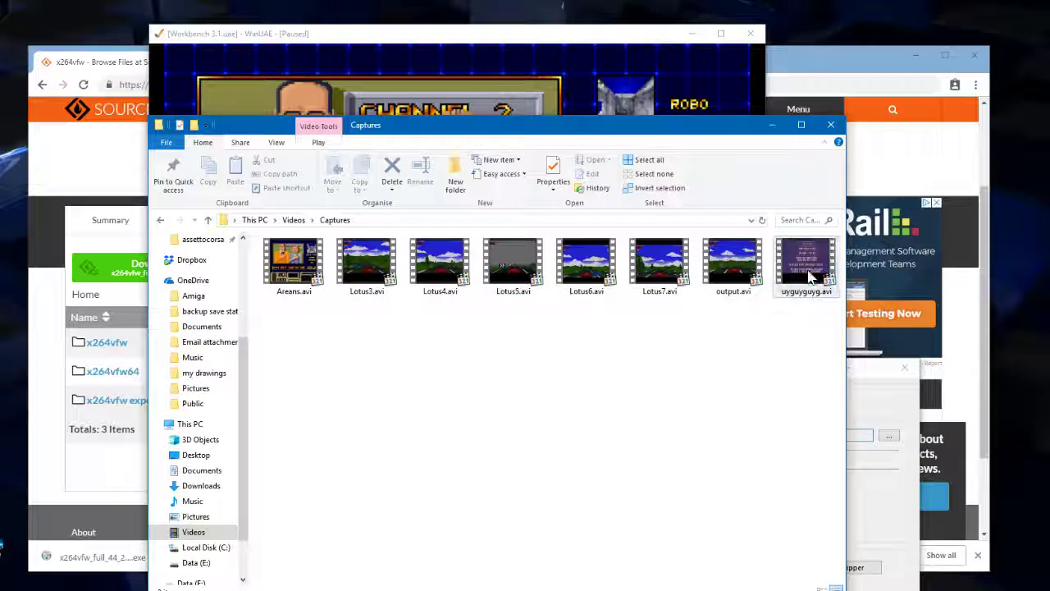
double_click(808, 277)
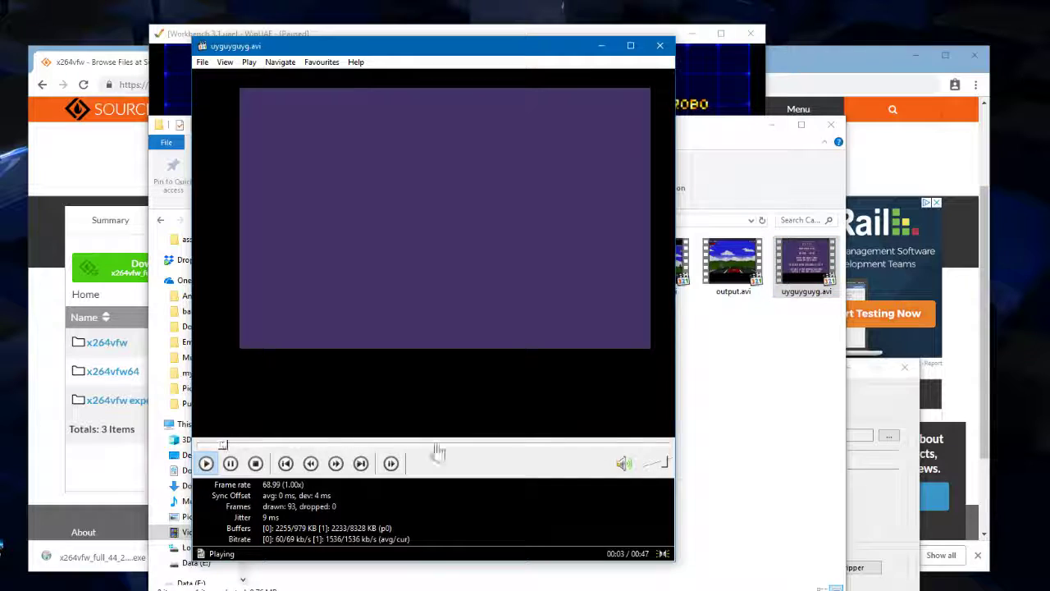
click(332, 445)
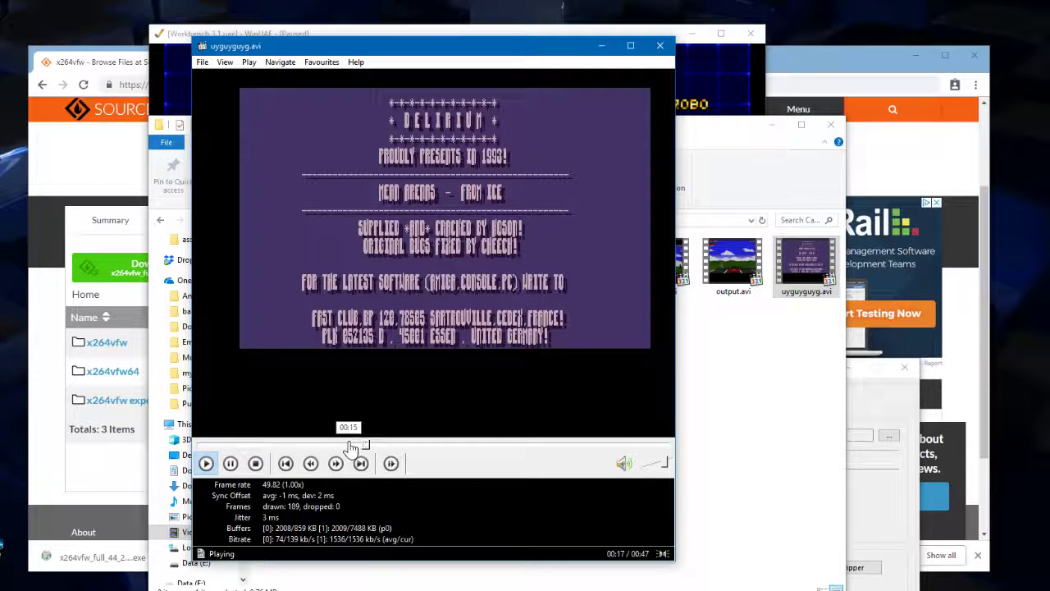
click(435, 445)
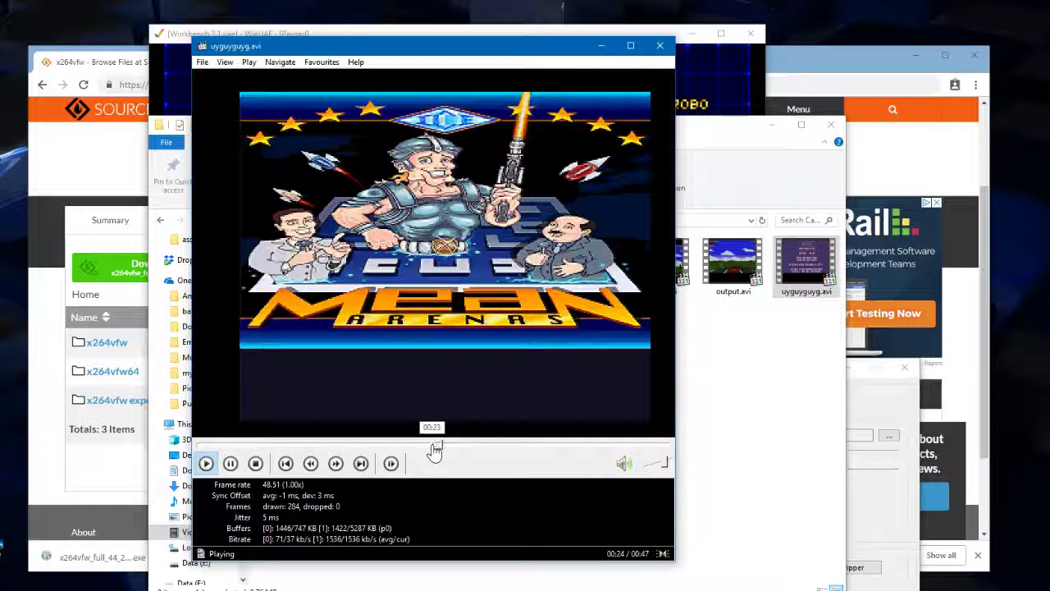
click(515, 446)
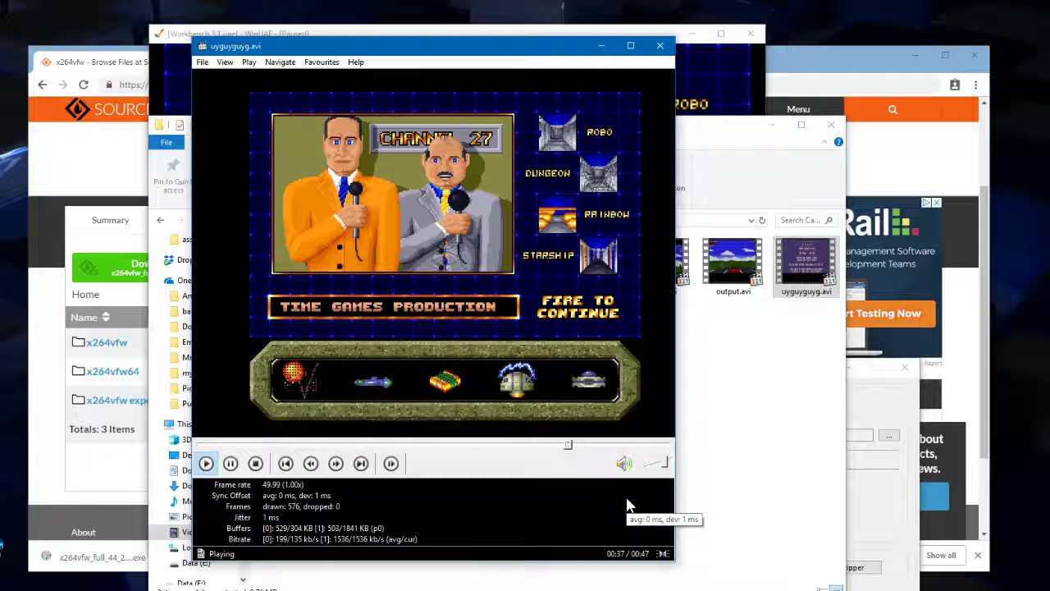
click(660, 45)
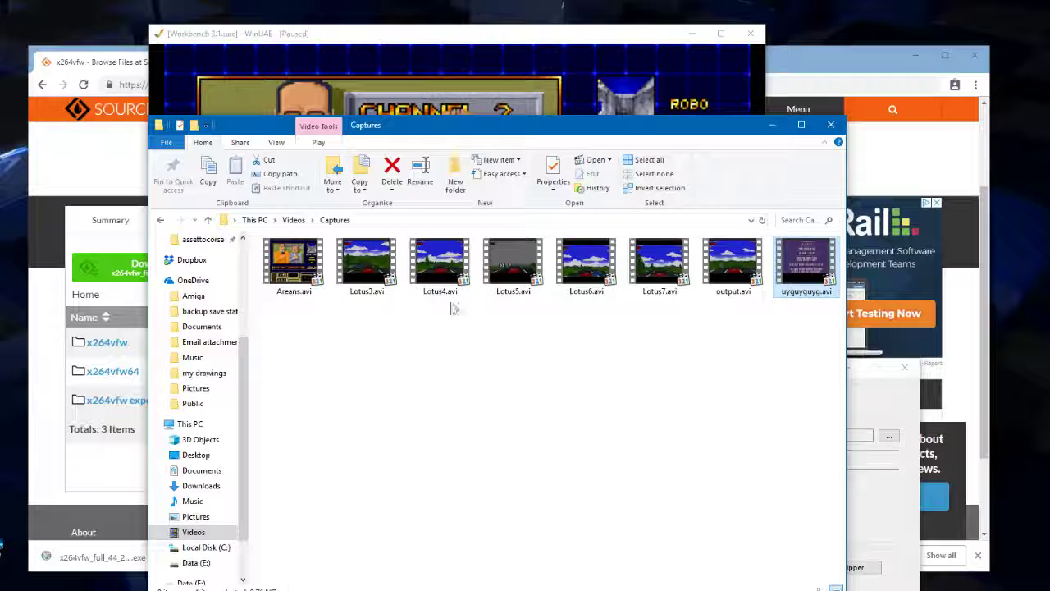
Step: Return to the WinUAE Output settings, open the video codec selection and view the available compressors
drag(455, 127, 458, 97)
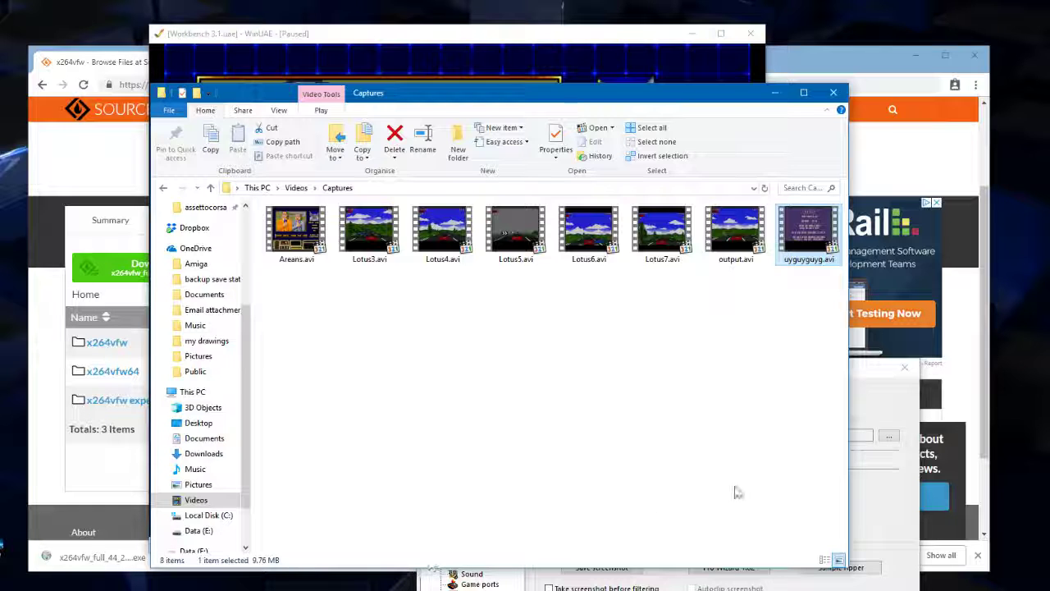
click(857, 414)
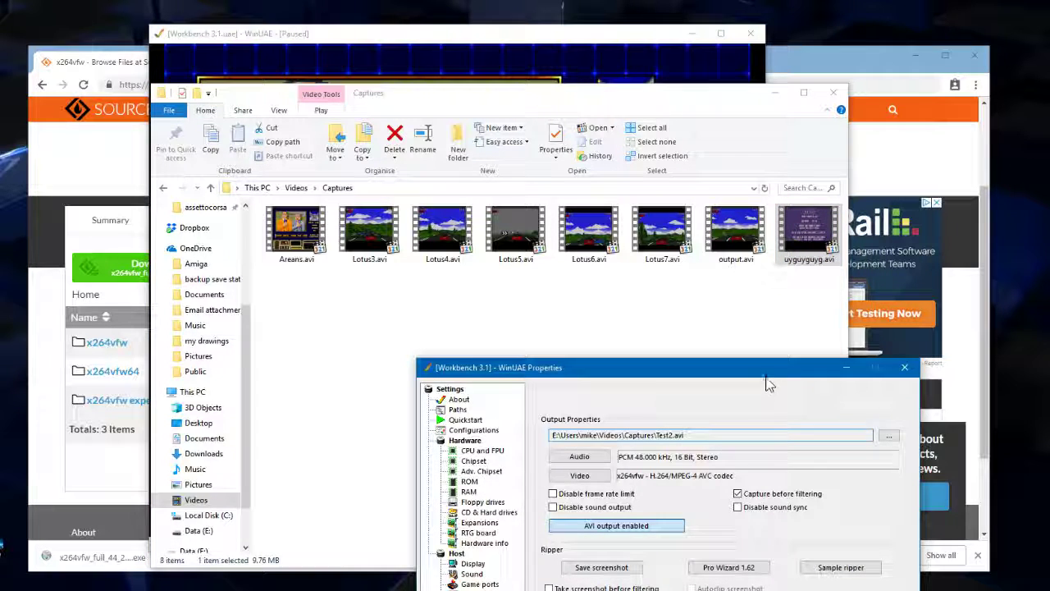
drag(767, 371, 663, 148)
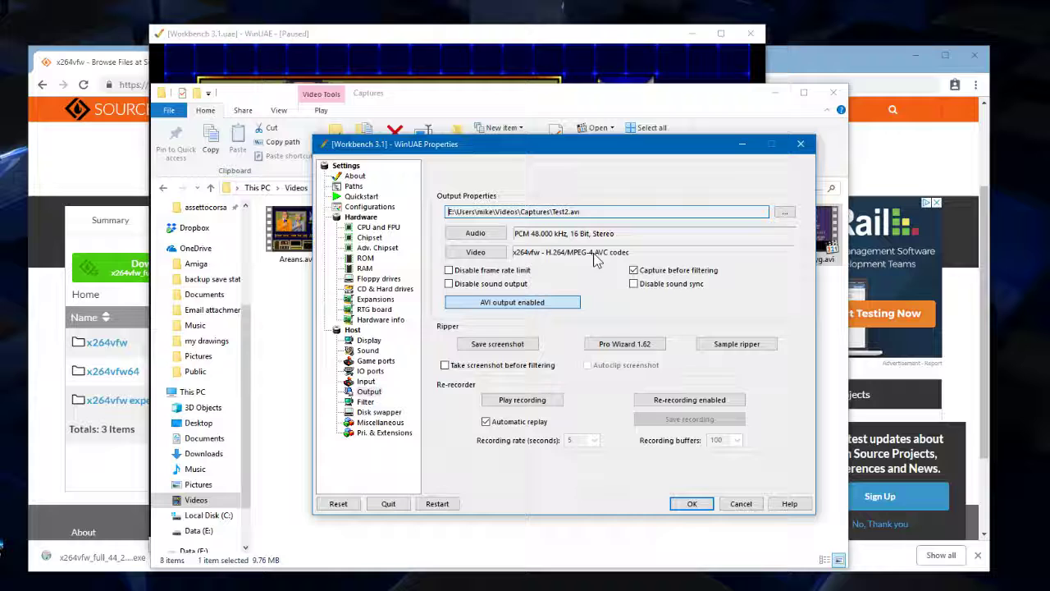
click(484, 256)
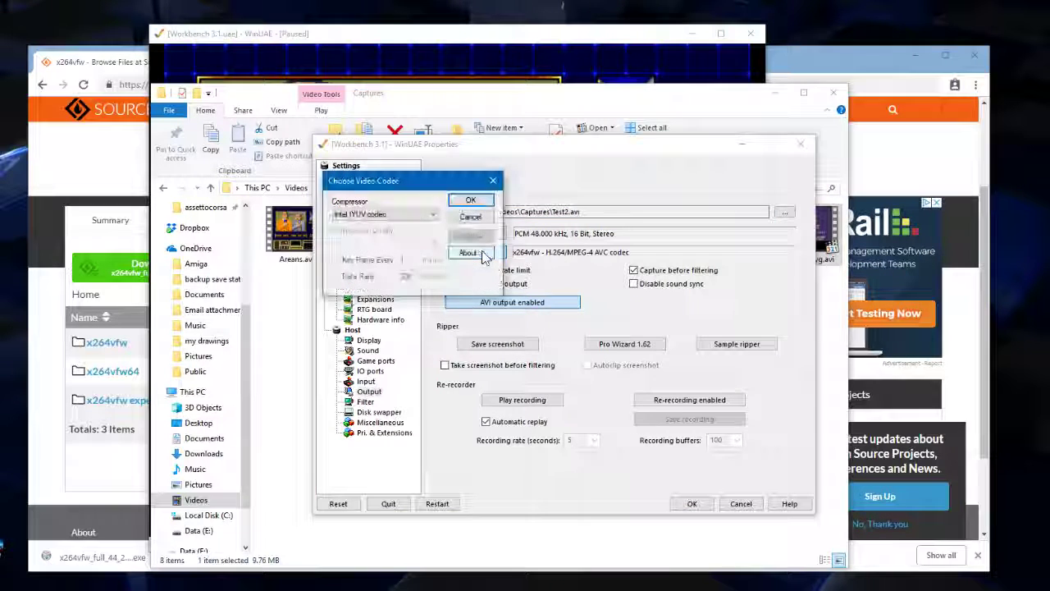
click(408, 215)
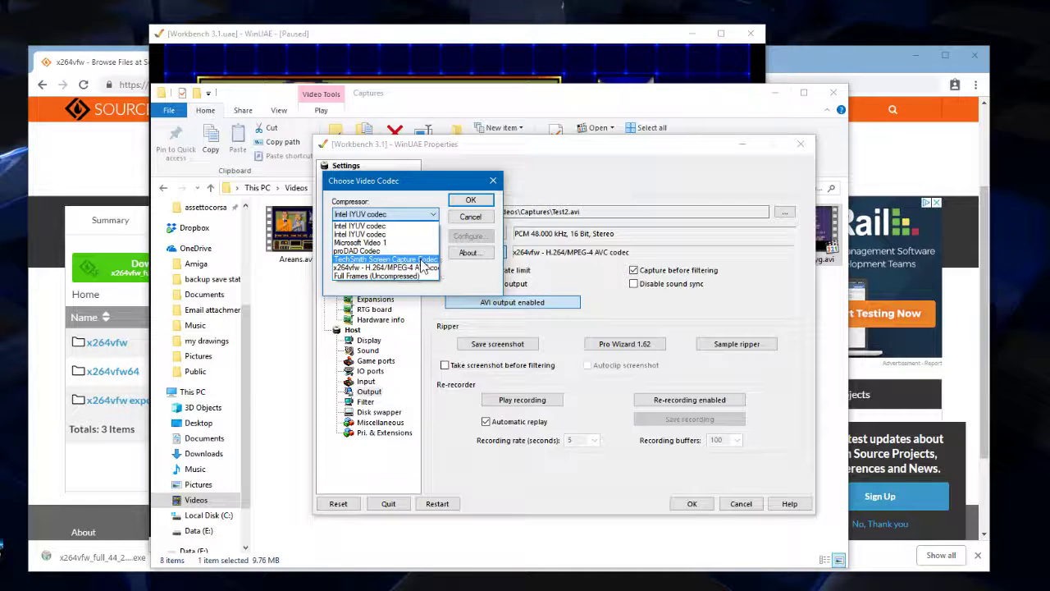
Step: Switch to the browser, find the TechSmith Codecs page through the tscc codec search and review its TSCC and TSC2 downloads
click(879, 58)
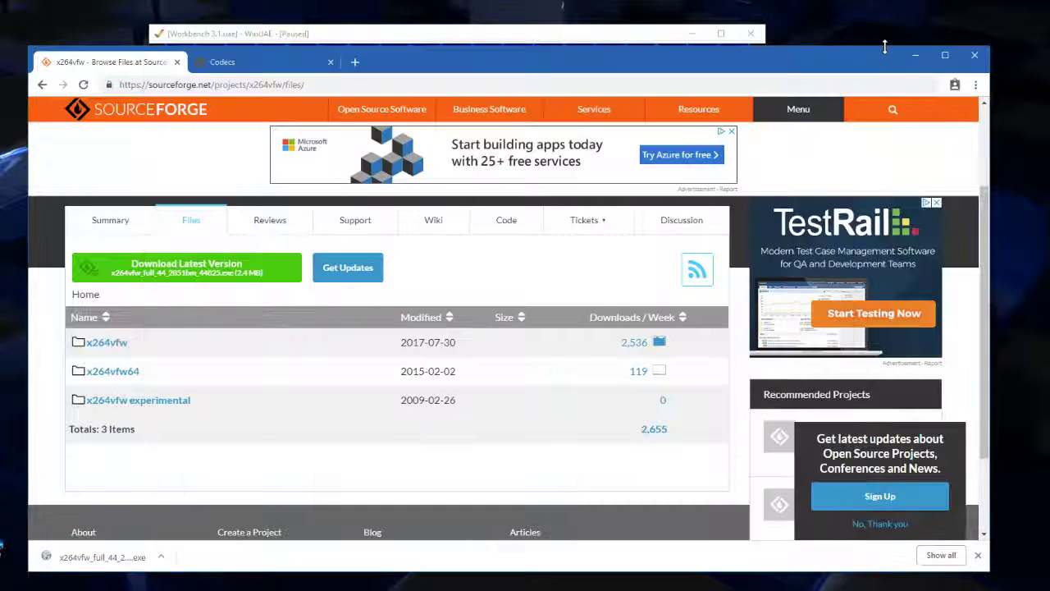
click(247, 62)
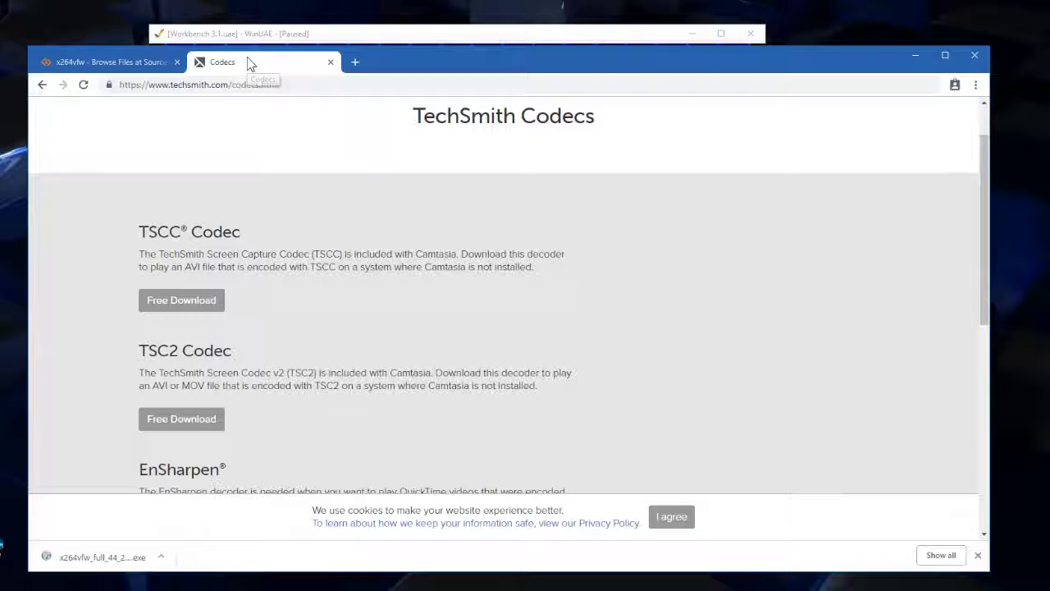
click(43, 86)
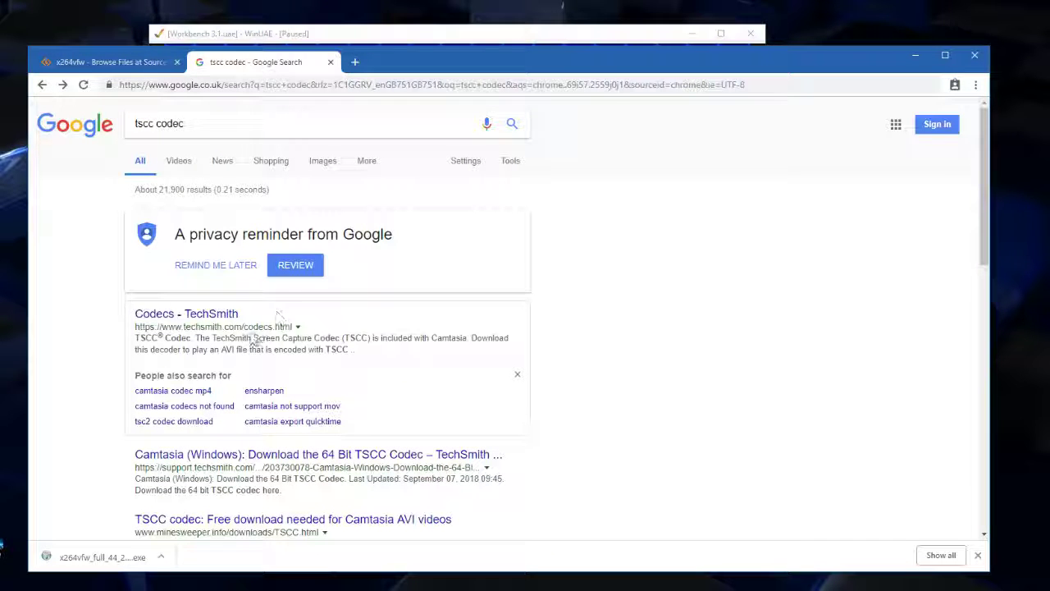
click(210, 320)
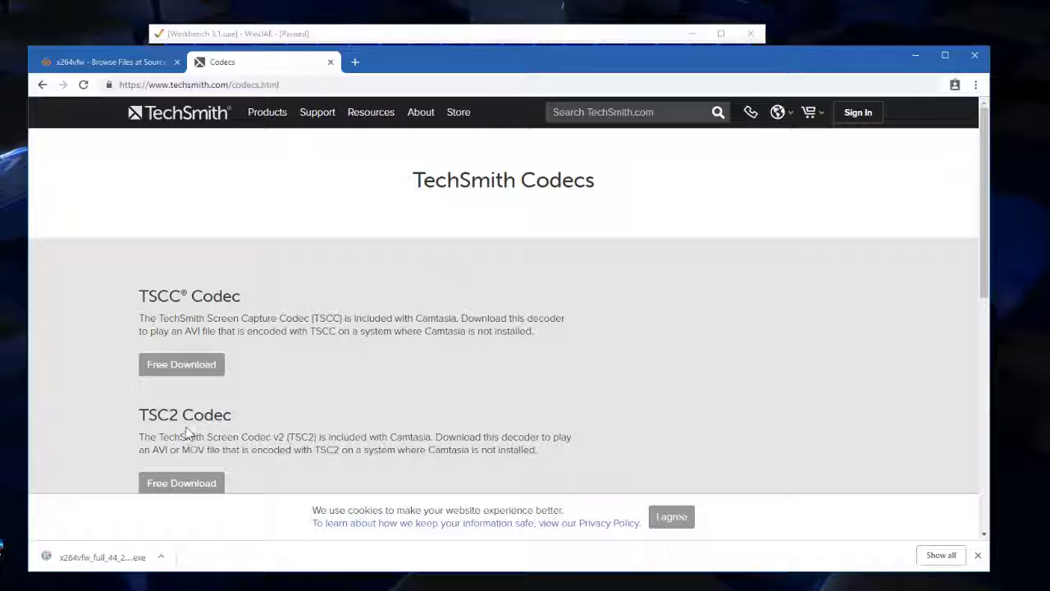
scroll(182, 429, down, 1)
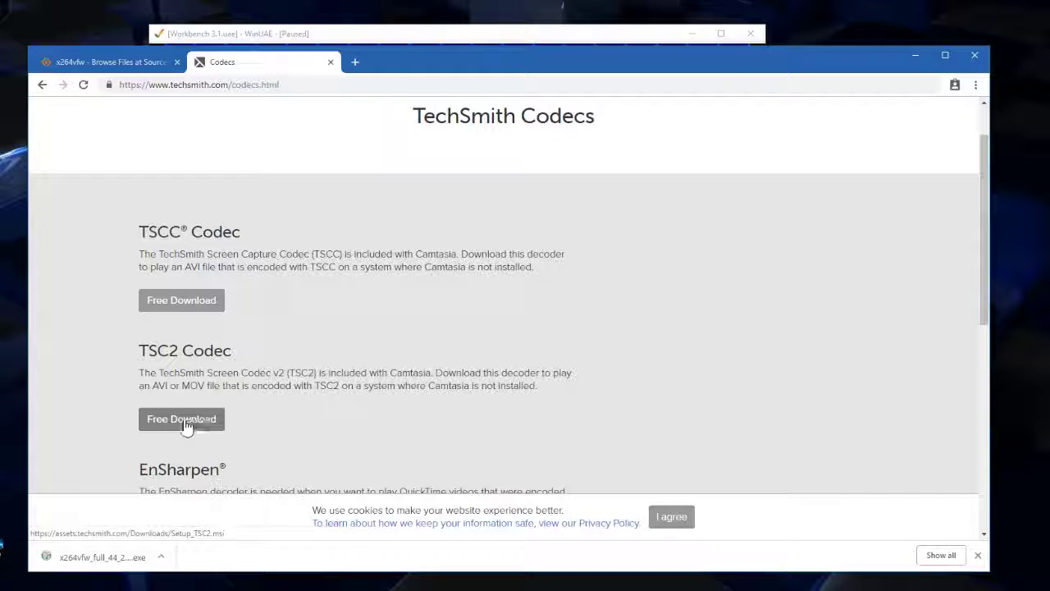
scroll(292, 424, up, 1)
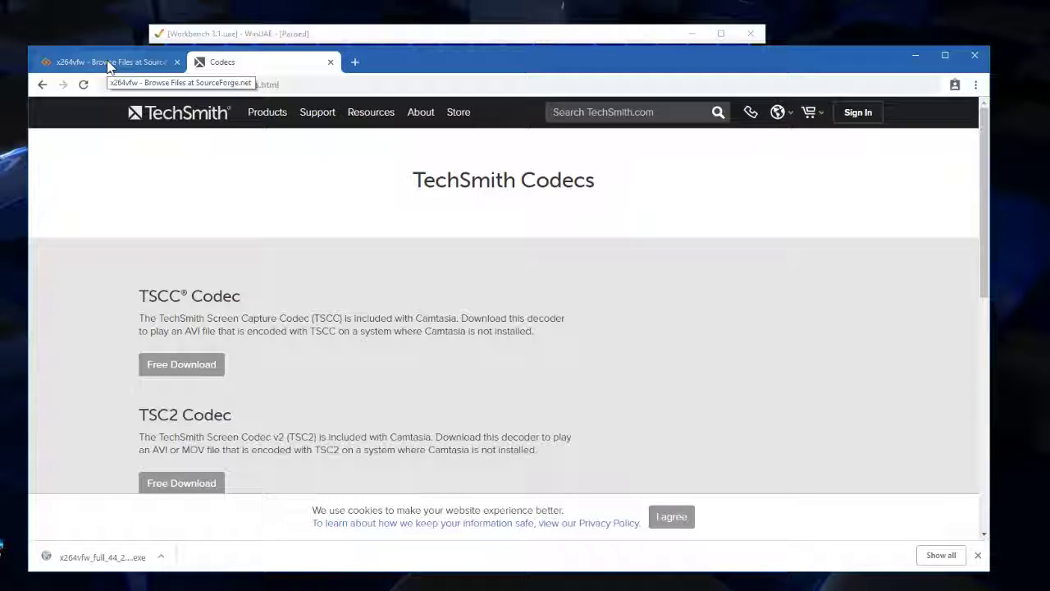
Step: Switch back to WinUAE and choose TechSmith Screen Capture Codec as the video compressor
click(279, 34)
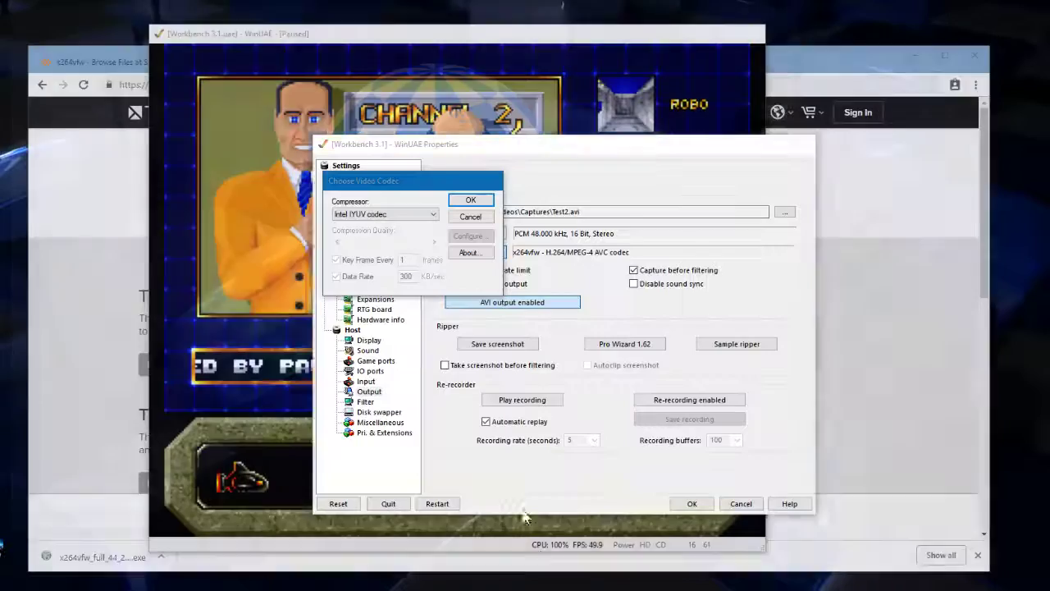
click(546, 566)
click(397, 214)
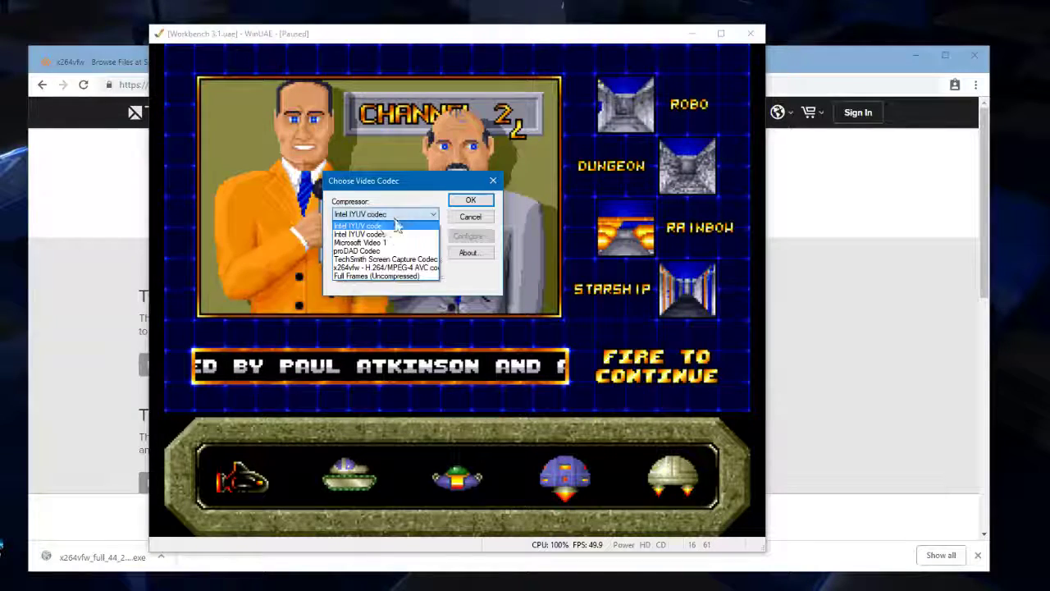
click(407, 260)
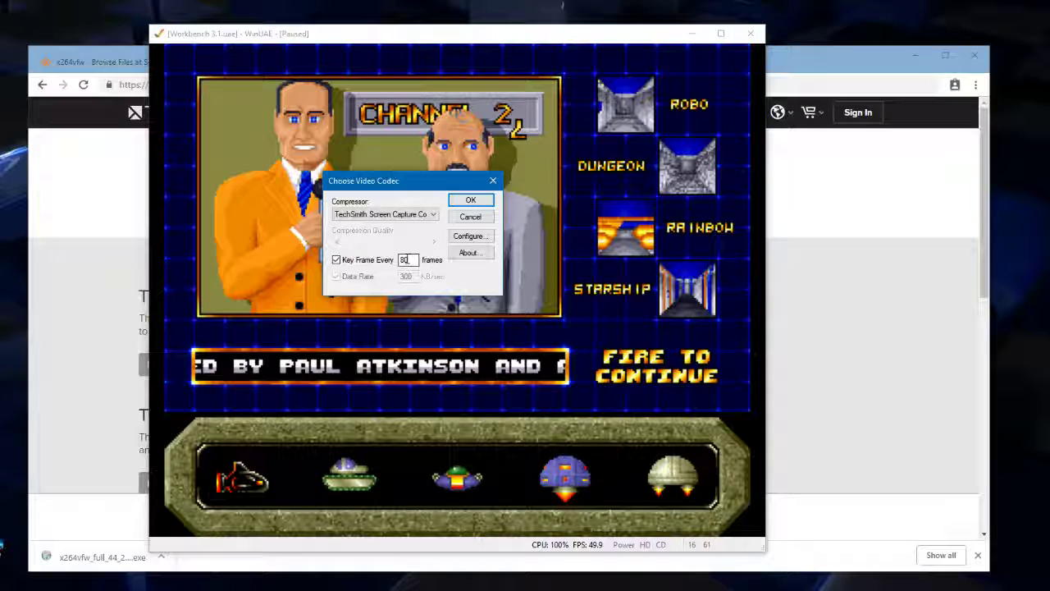
Step: Configure the TSCC codec with its compression control shifted towards better compression and accept the codec configuration
click(470, 236)
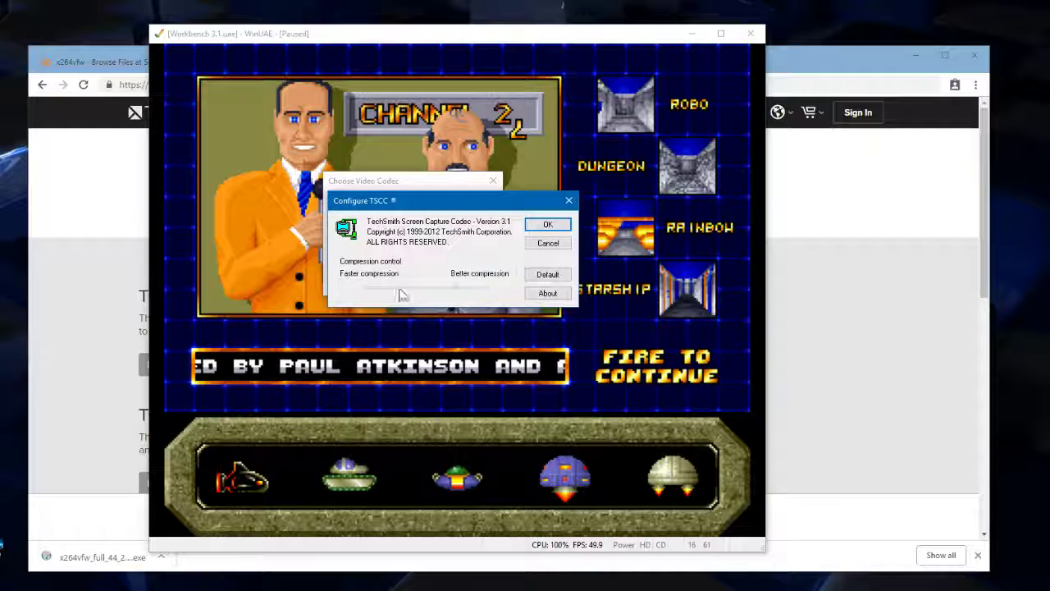
drag(401, 294, 471, 287)
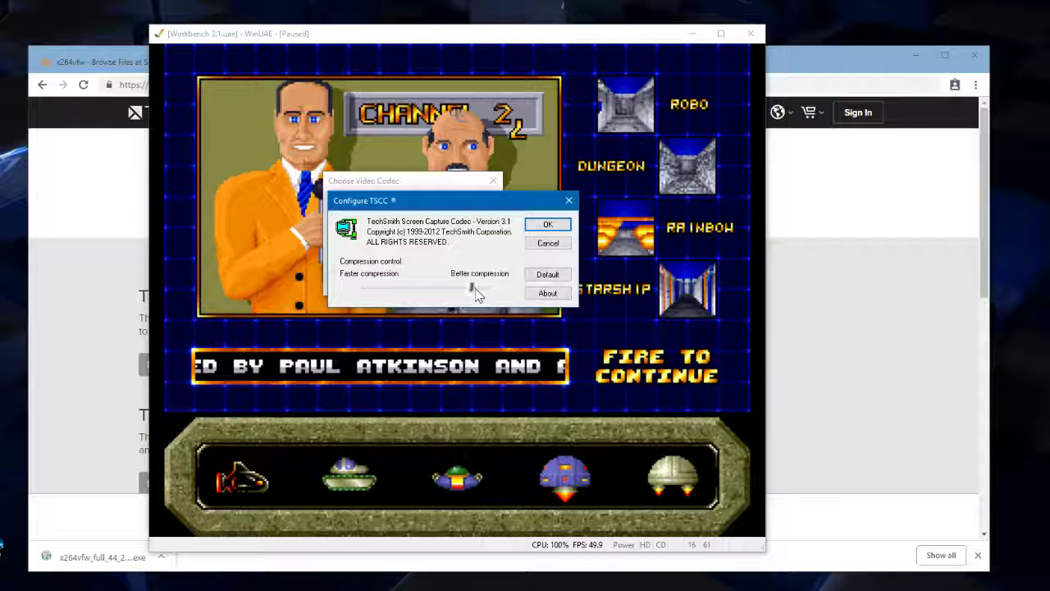
click(550, 226)
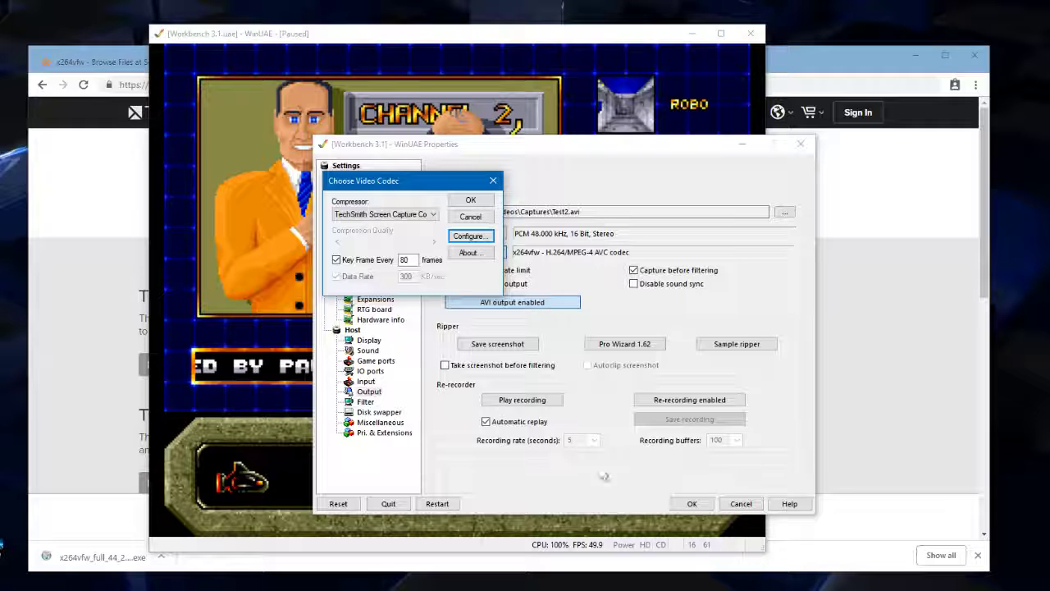
click(364, 215)
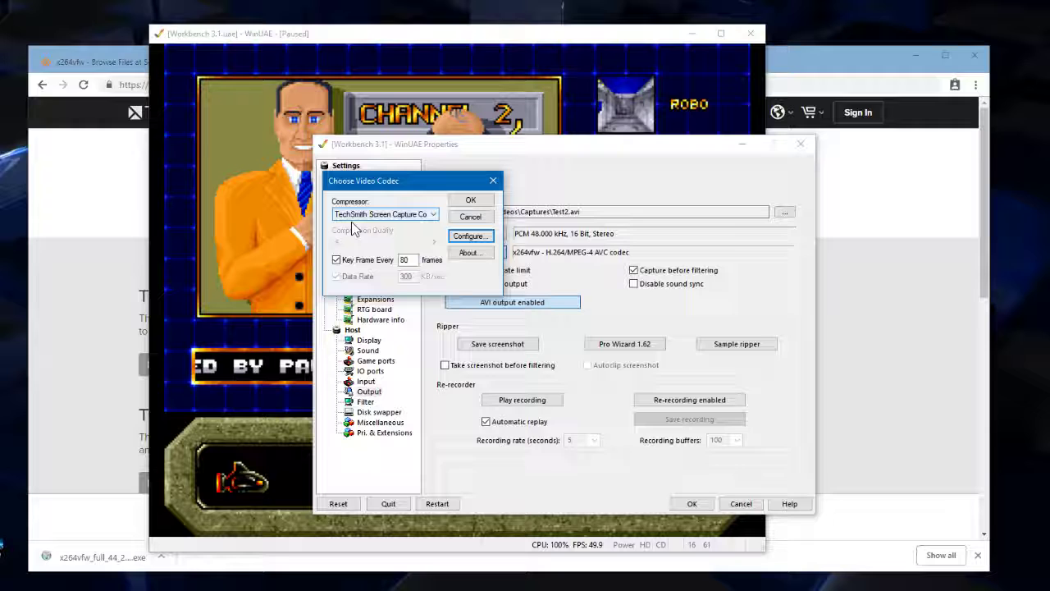
Step: Review the available video compressors, including x264vfw and Full Frames (Uncompressed), keeping TechSmith Screen Capture Codec selected
click(371, 215)
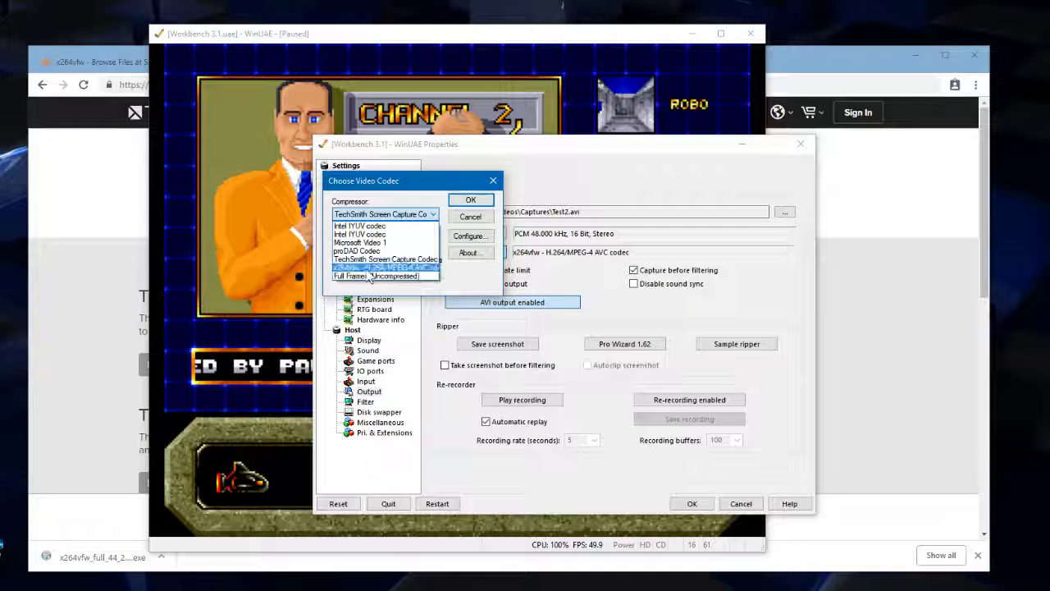
click(362, 216)
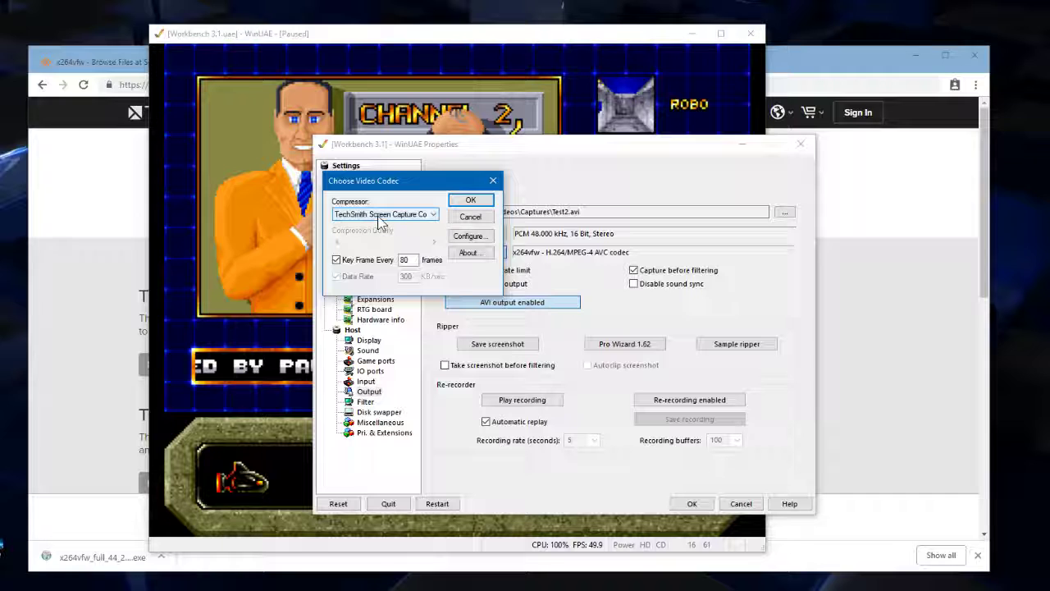
Step: Launch HandBrake, view its source selection options for encoding a video, and move its window out of the way
key(Return)
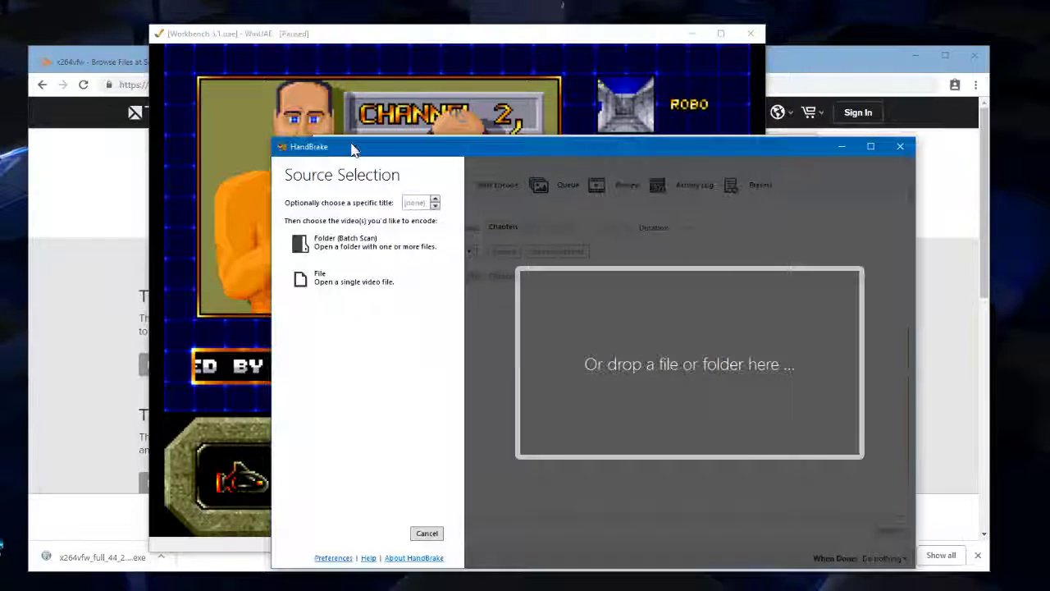
drag(352, 148, 366, 197)
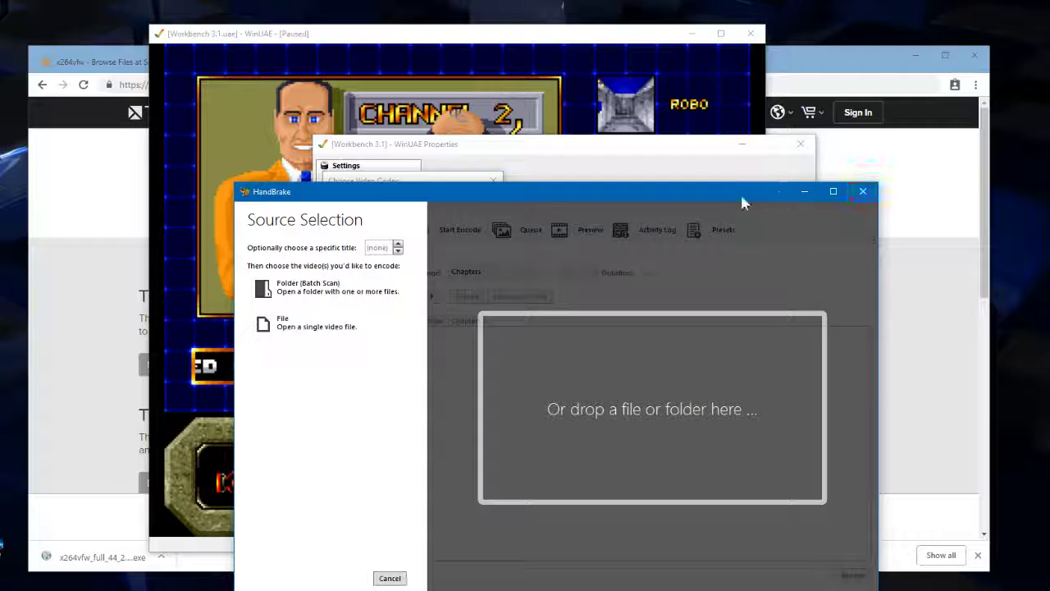
drag(717, 198, 787, 181)
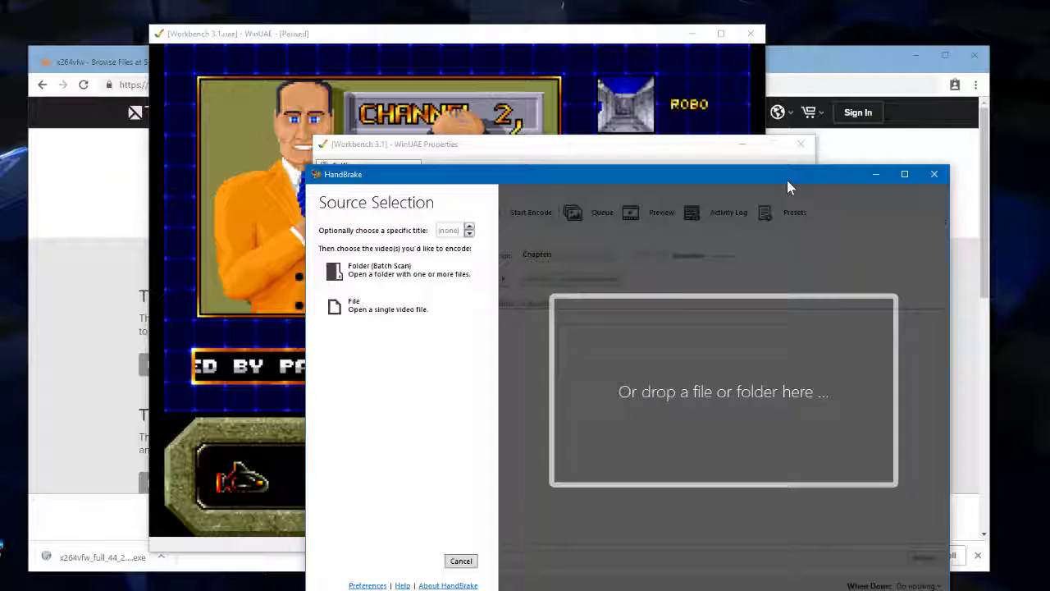
drag(787, 180, 1049, 193)
Step: Return to WinUAE's video codec selection and choose TechSmith Screen Capture Codec from the compressors again
click(433, 211)
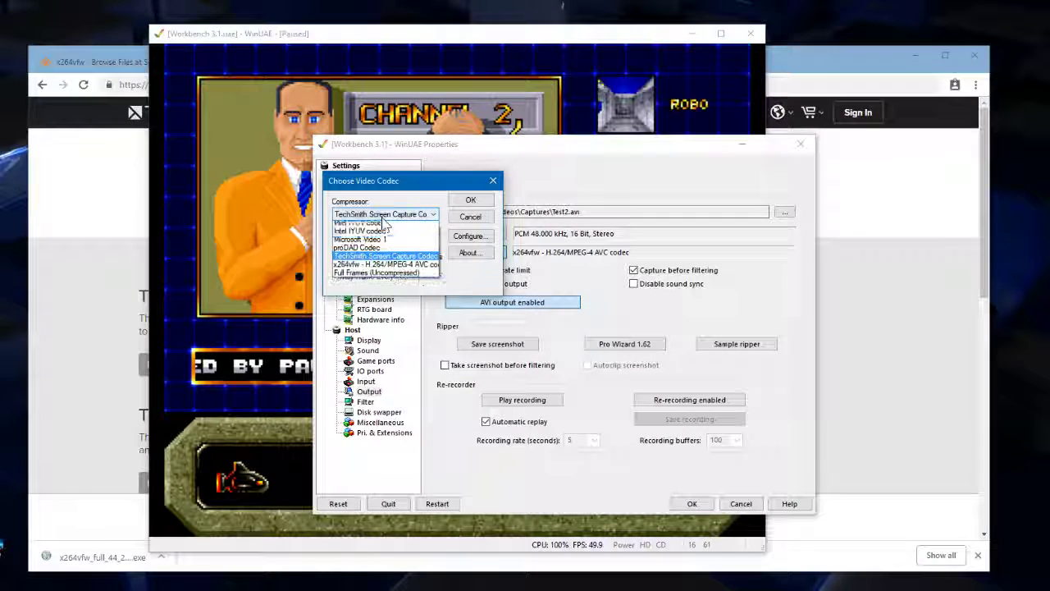
click(368, 260)
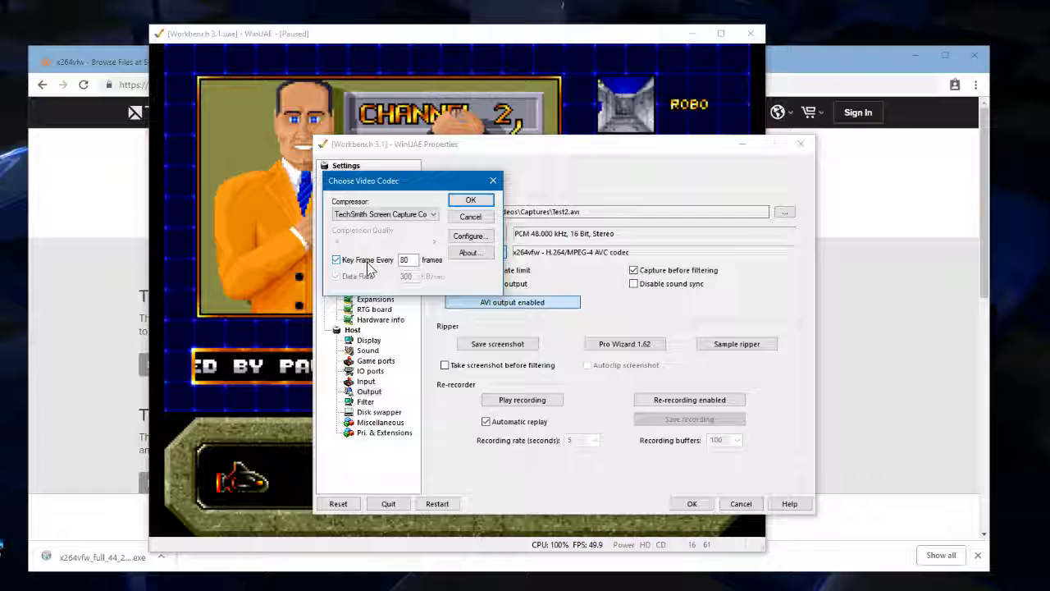